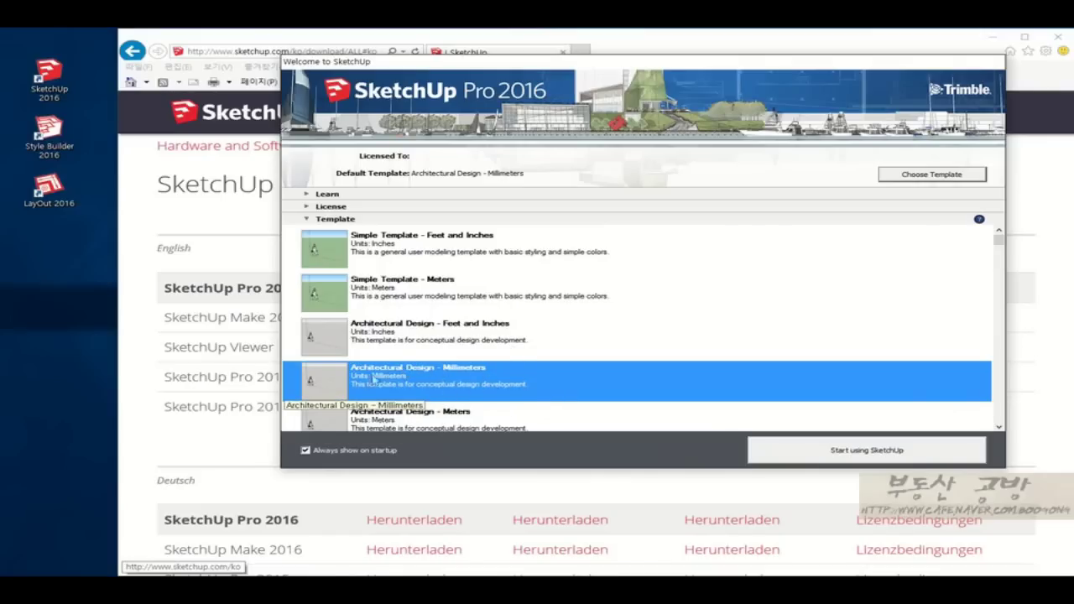
Step: Start a new model with the Architectural Design - Millimeters template
{"action": "left_click", "coordinate": [399, 342]}
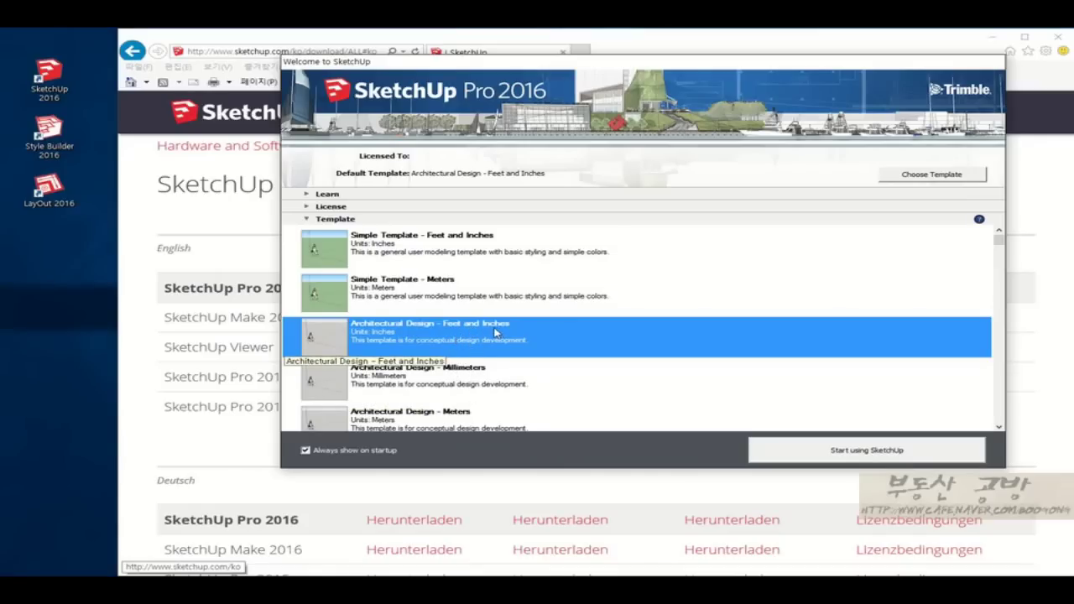
{"action": "left_click", "coordinate": [464, 378]}
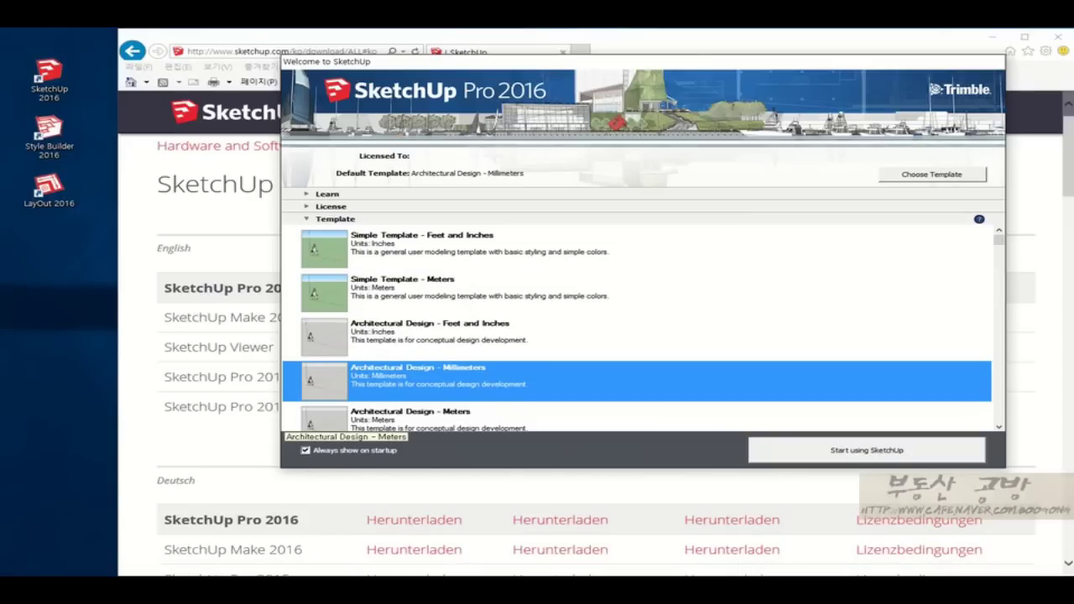
{"action": "left_click", "coordinate": [867, 450]}
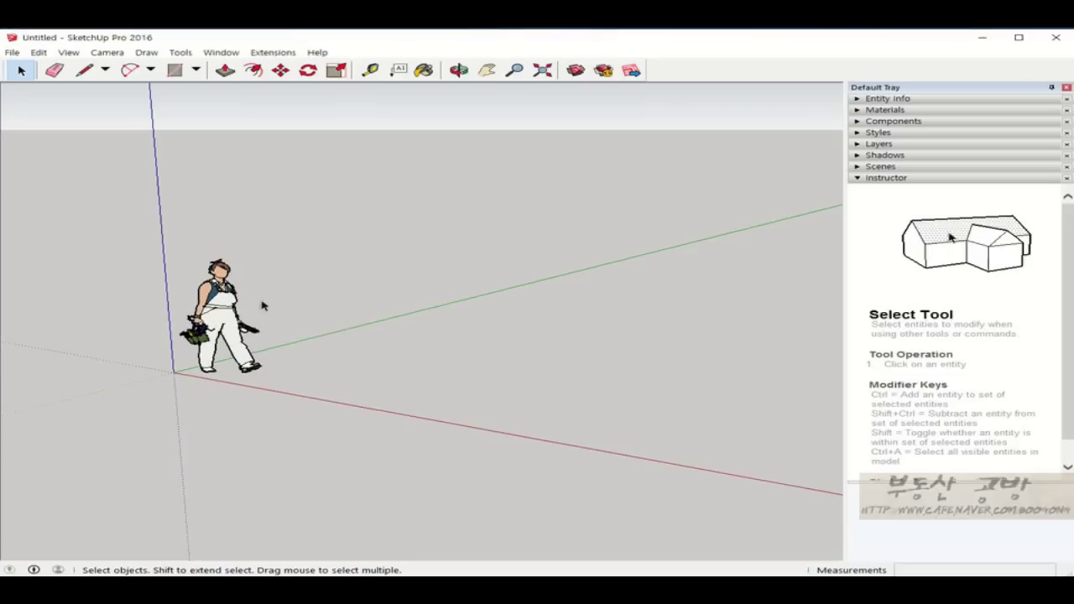
Step: Show the Large Tool Set toolbar and hide the Getting Started toolbar
{"action": "middle_click_drag", "start_coordinate": [259, 302], "coordinate": [463, 303]}
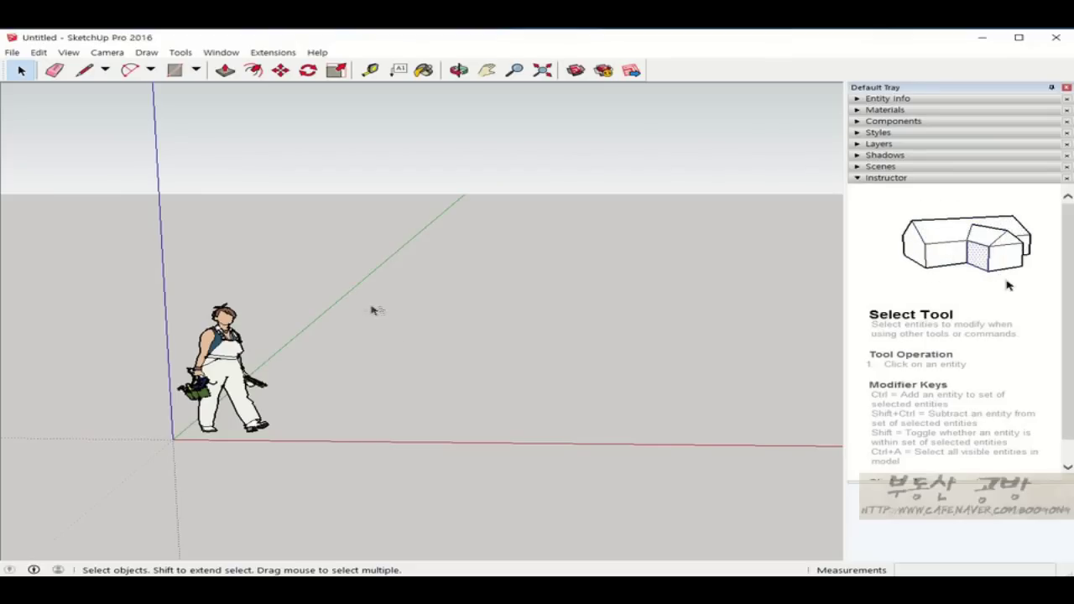
{"action": "left_click", "coordinate": [69, 55]}
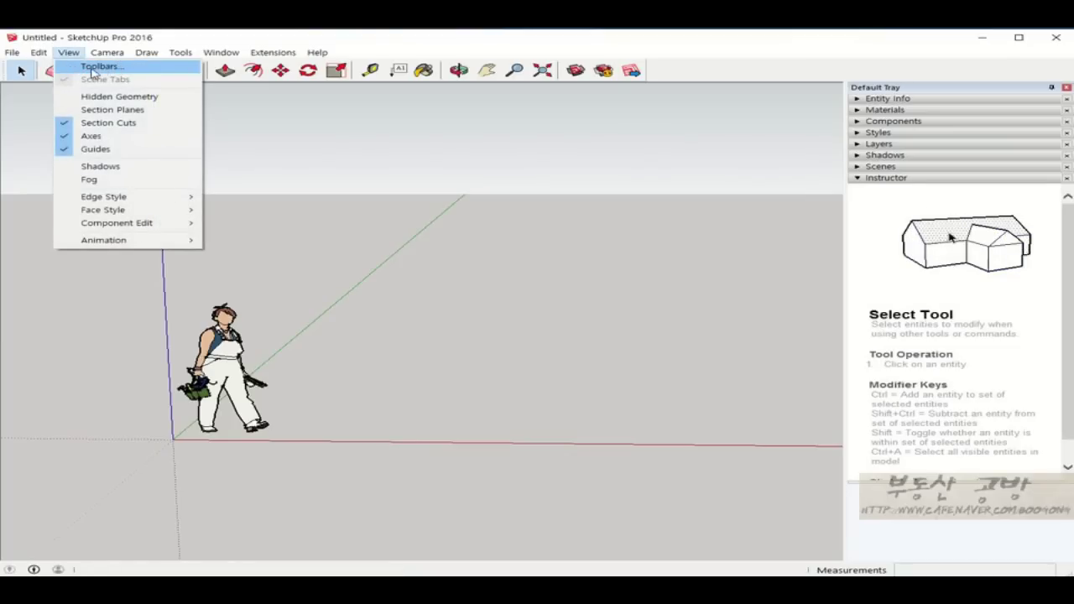
{"action": "left_click", "coordinate": [132, 70]}
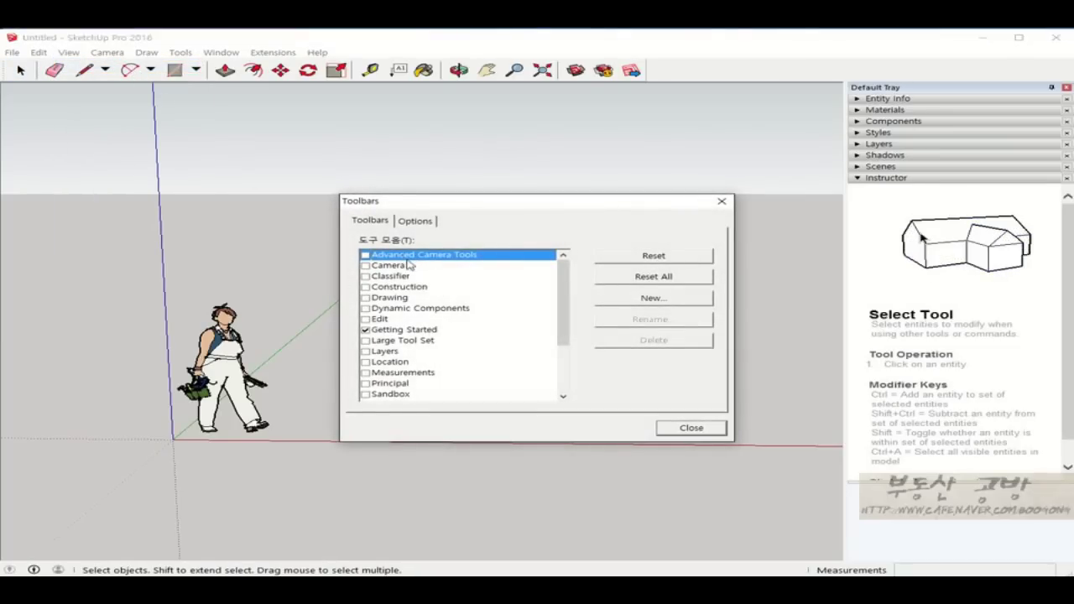
{"action": "scroll", "coordinate": [407, 264], "scroll_direction": "down", "scroll_amount": 4}
{"action": "scroll", "coordinate": [407, 272], "scroll_direction": "up", "scroll_amount": 4}
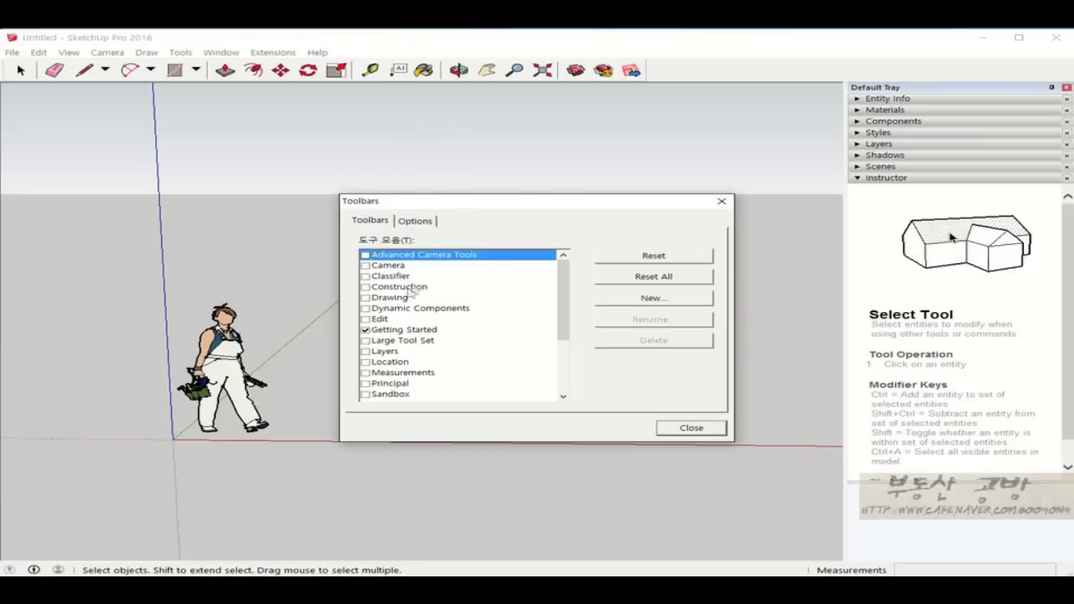
{"action": "left_click", "coordinate": [365, 341]}
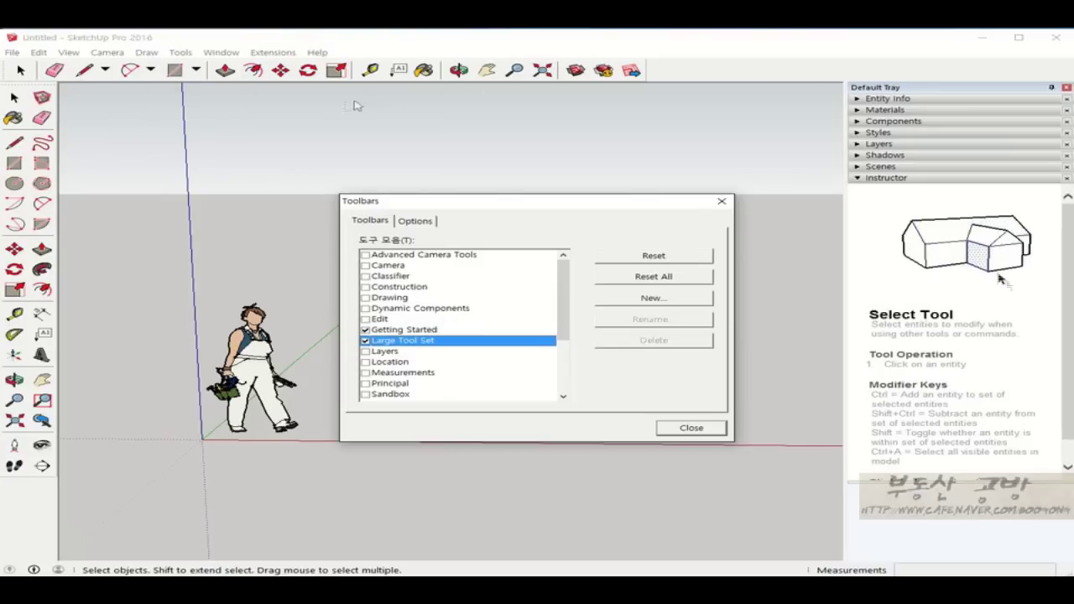
{"action": "left_click", "coordinate": [367, 330]}
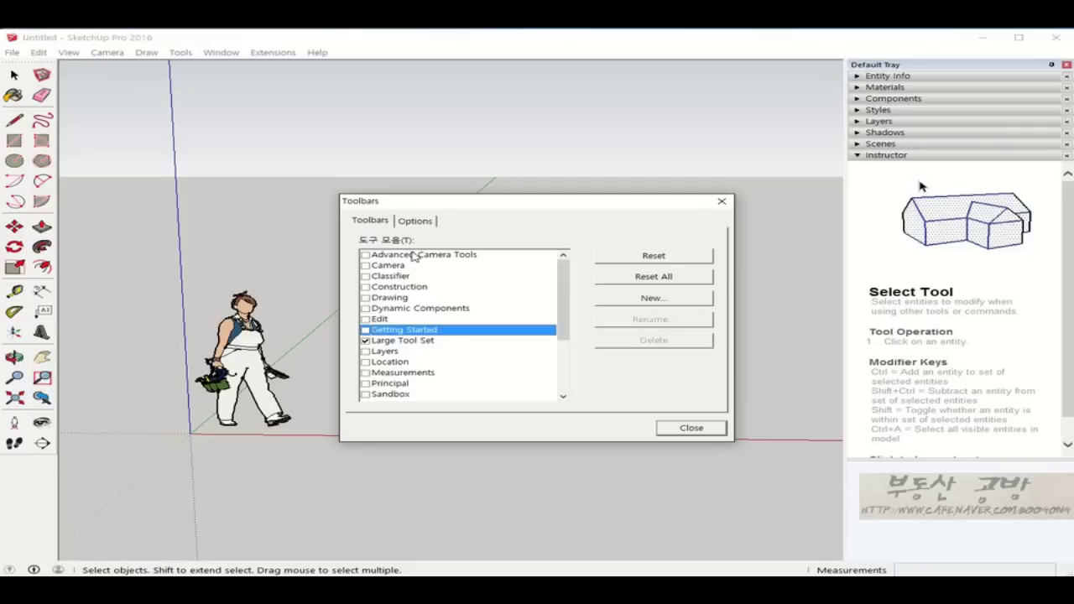
Step: Preview the Advanced Camera Tools toolbar floating over the drawing area and hide it again
{"action": "left_click", "coordinate": [365, 257]}
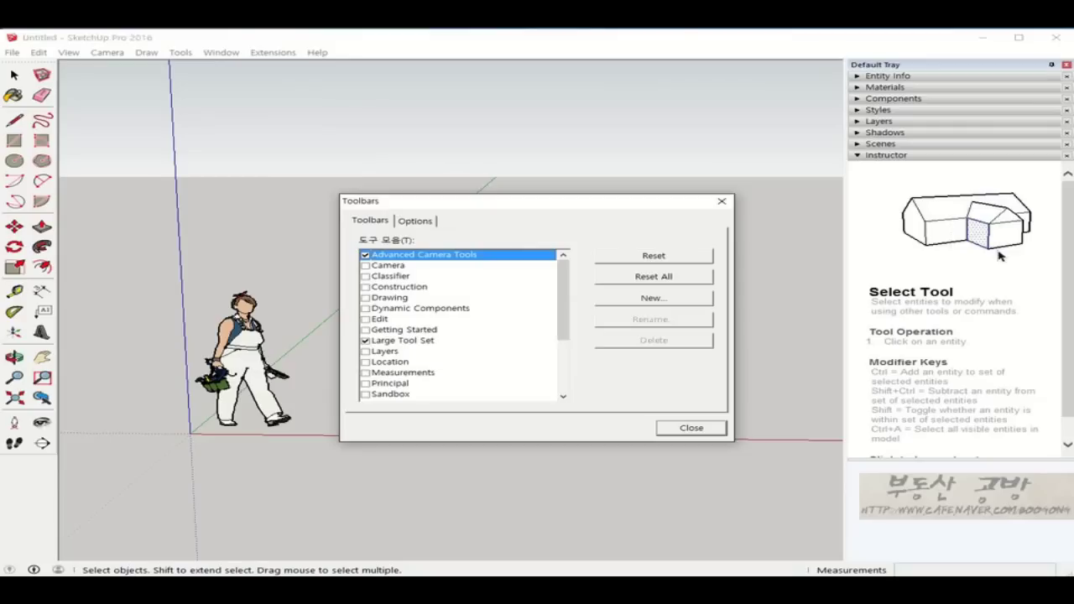
{"action": "left_click_drag", "start_coordinate": [55, 56], "coordinate": [212, 139]}
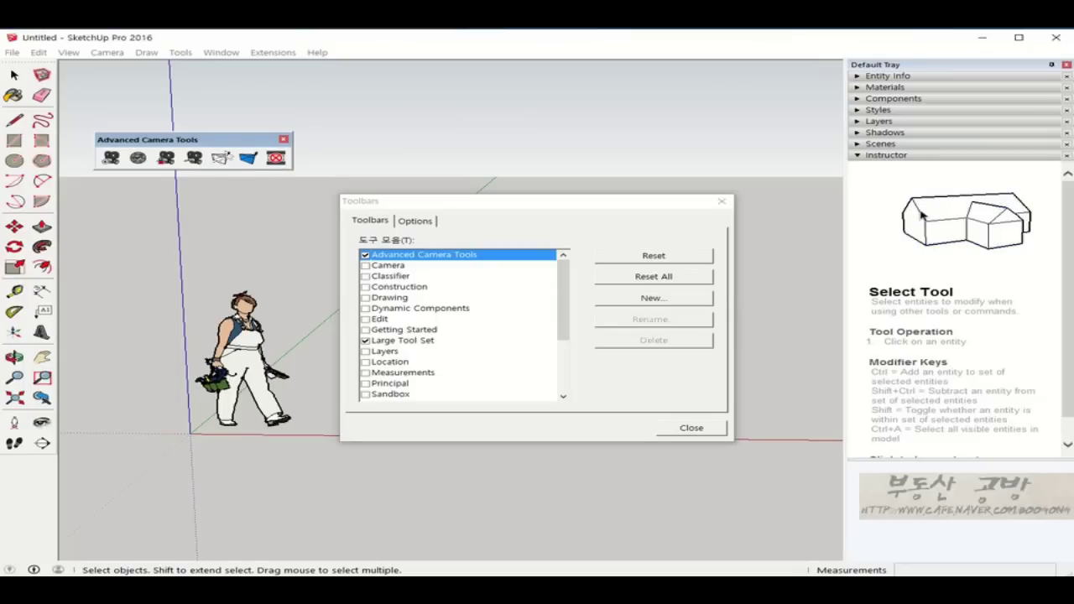
{"action": "left_click", "coordinate": [284, 140]}
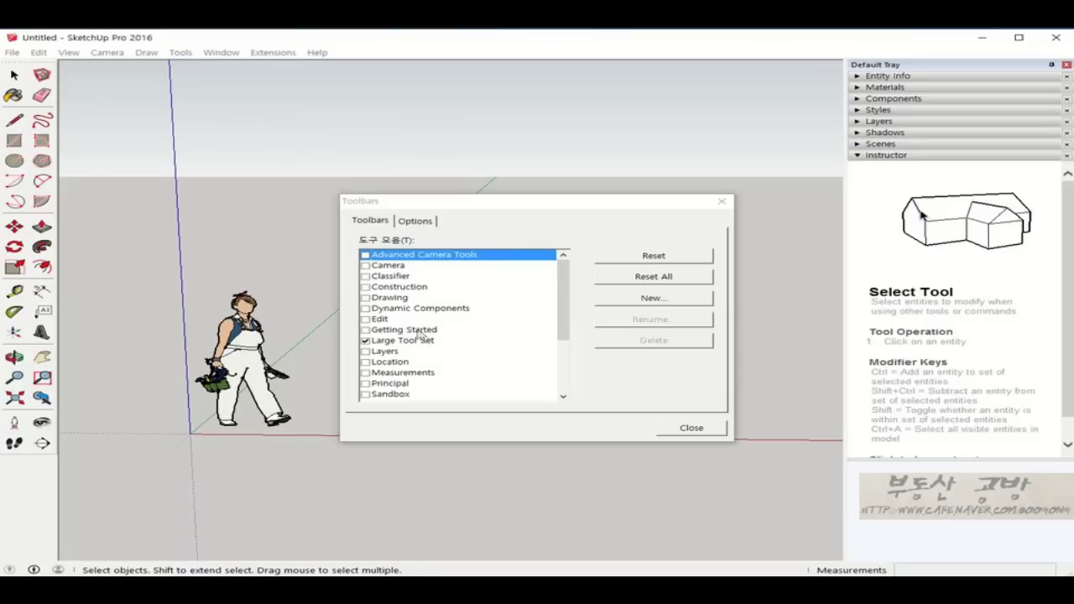
Step: Preview the Camera, Classifier, Construction and Drawing toolbars one at a time, hiding each again
{"action": "left_click", "coordinate": [365, 266]}
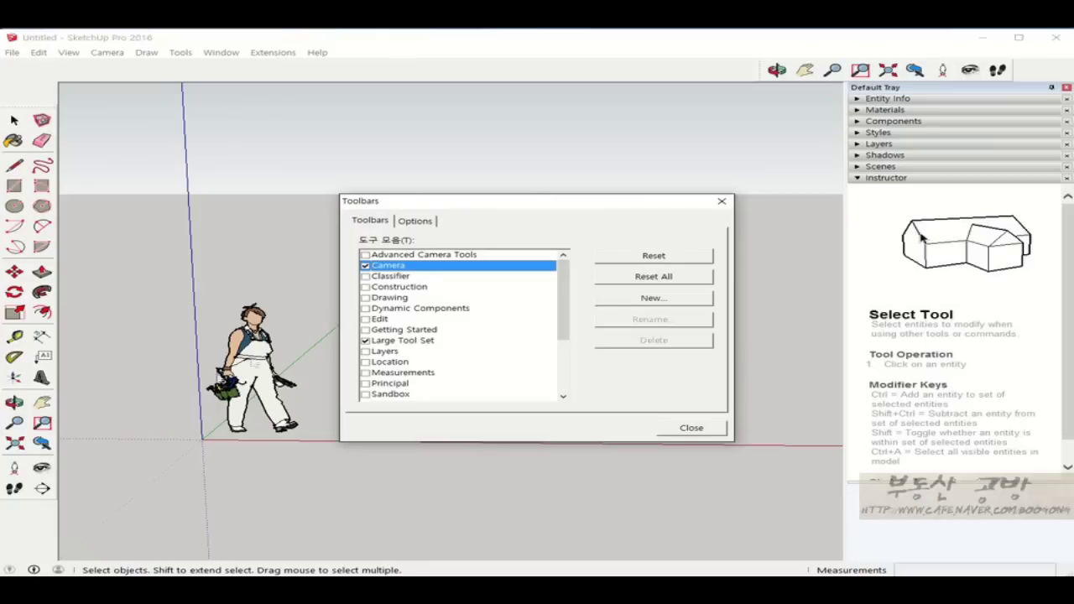
{"action": "left_click", "coordinate": [365, 266]}
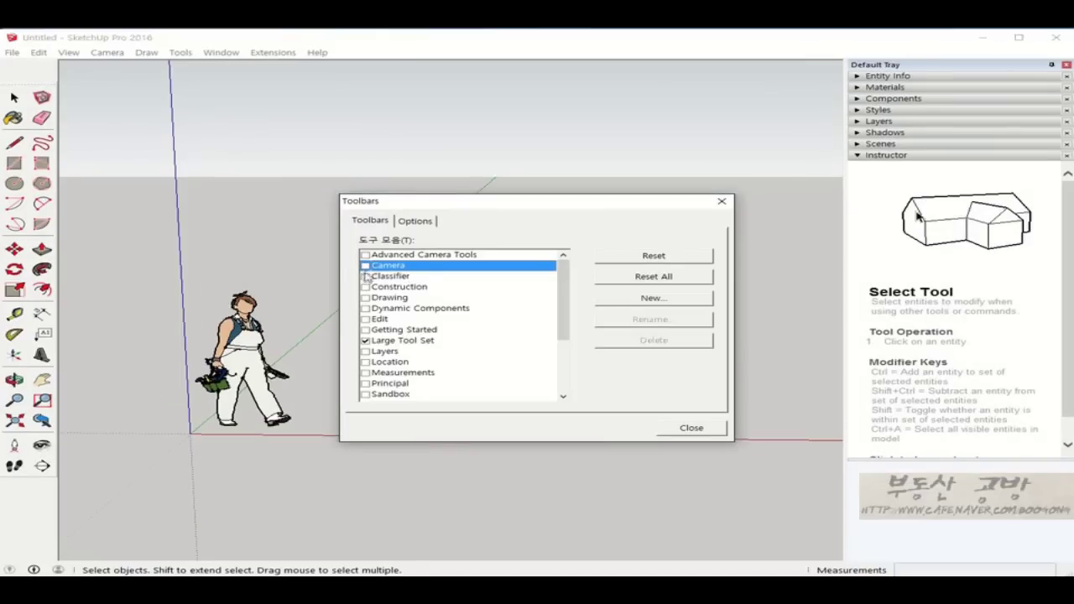
{"action": "left_click", "coordinate": [365, 276]}
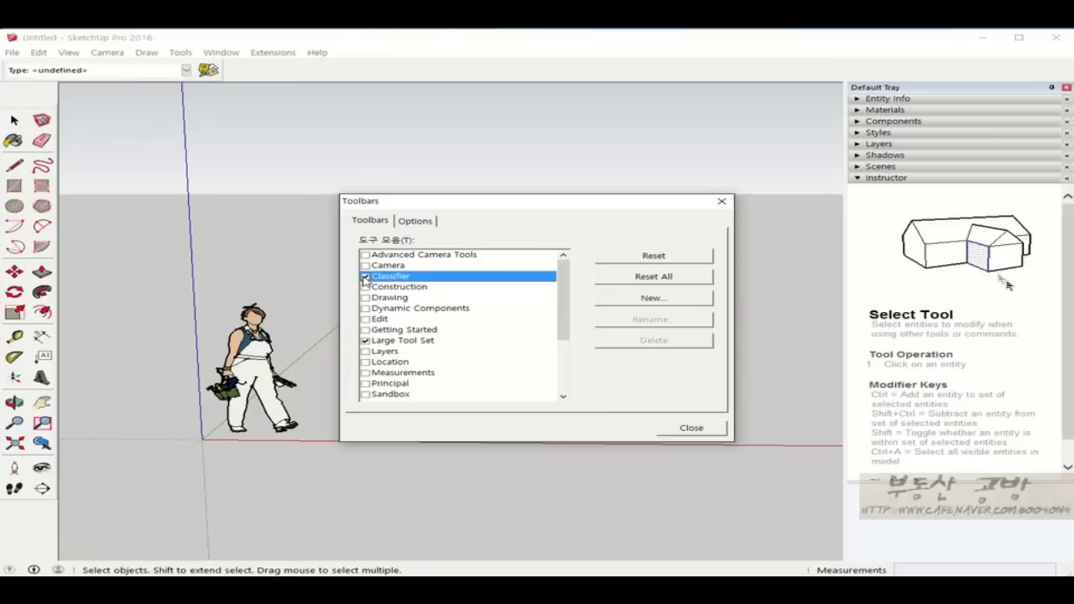
{"action": "left_click", "coordinate": [365, 276]}
{"action": "left_click", "coordinate": [365, 287]}
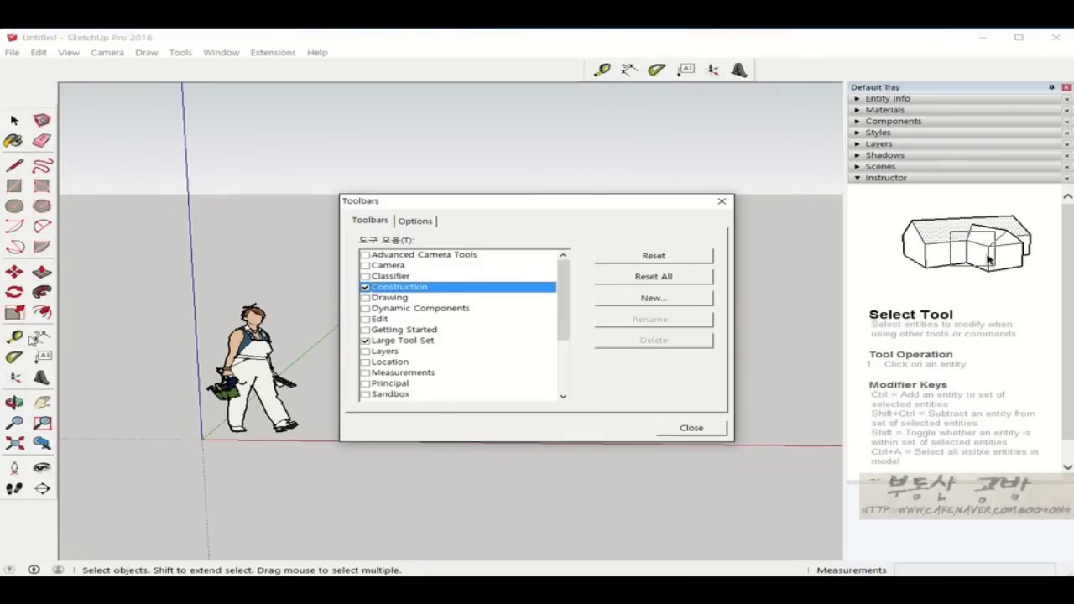
{"action": "left_click", "coordinate": [365, 287]}
{"action": "left_click", "coordinate": [365, 297]}
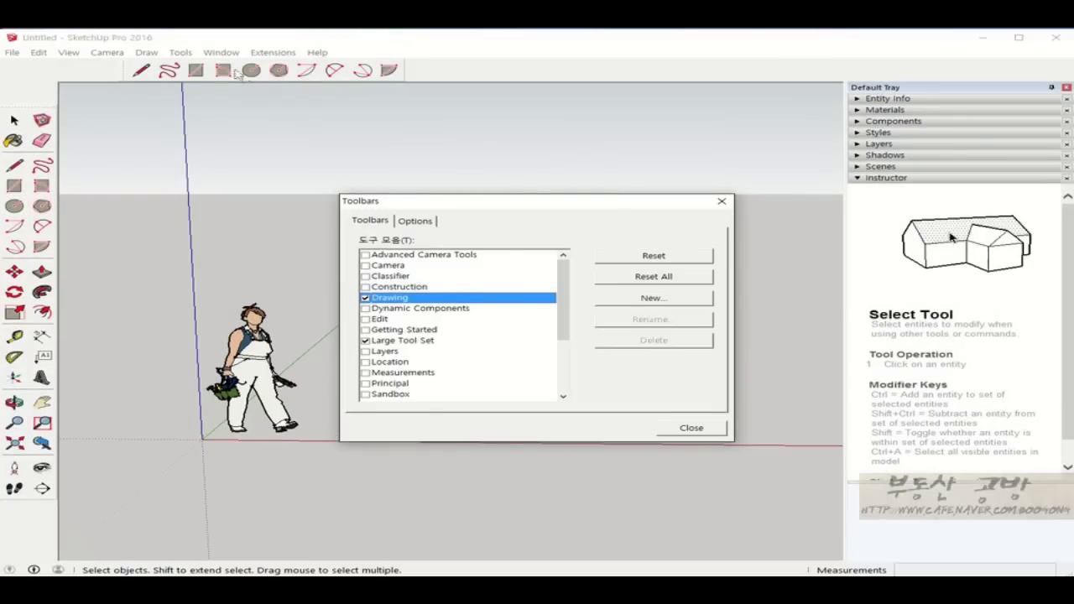
{"action": "left_click", "coordinate": [365, 298]}
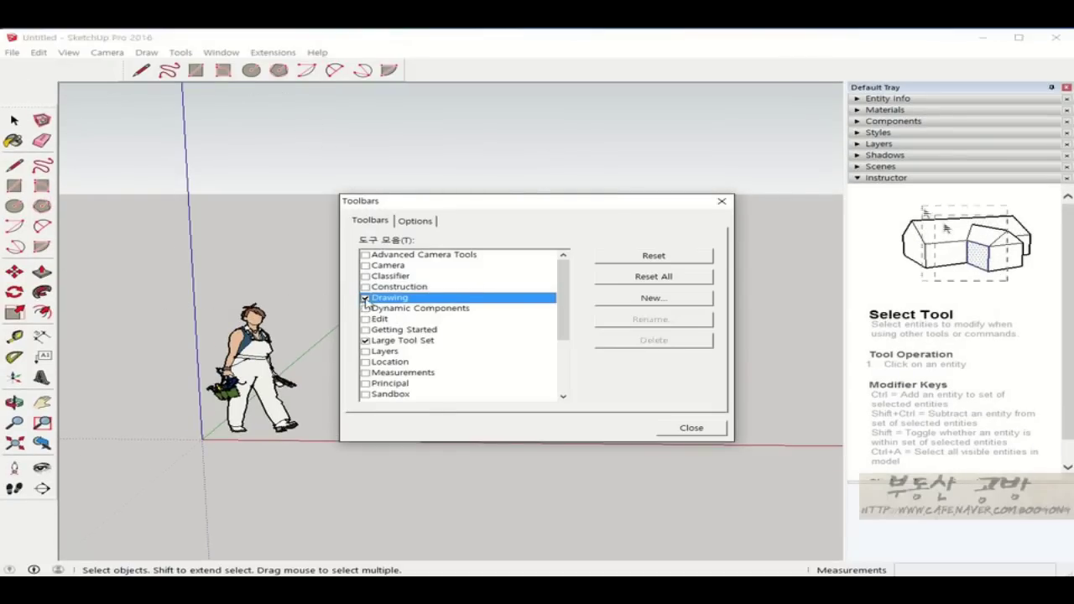
Step: Show the Dynamic Components toolbar, docked at the start of the row above the drawing area, and briefly preview the Edit toolbar
{"action": "left_click", "coordinate": [366, 309]}
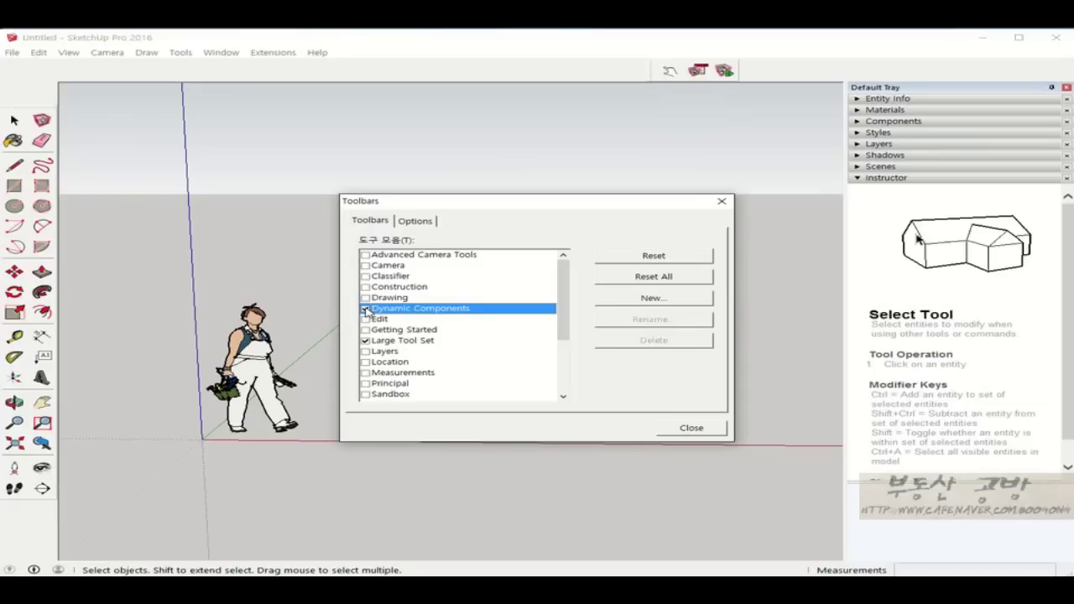
{"action": "left_click_drag", "start_coordinate": [667, 74], "coordinate": [29, 82]}
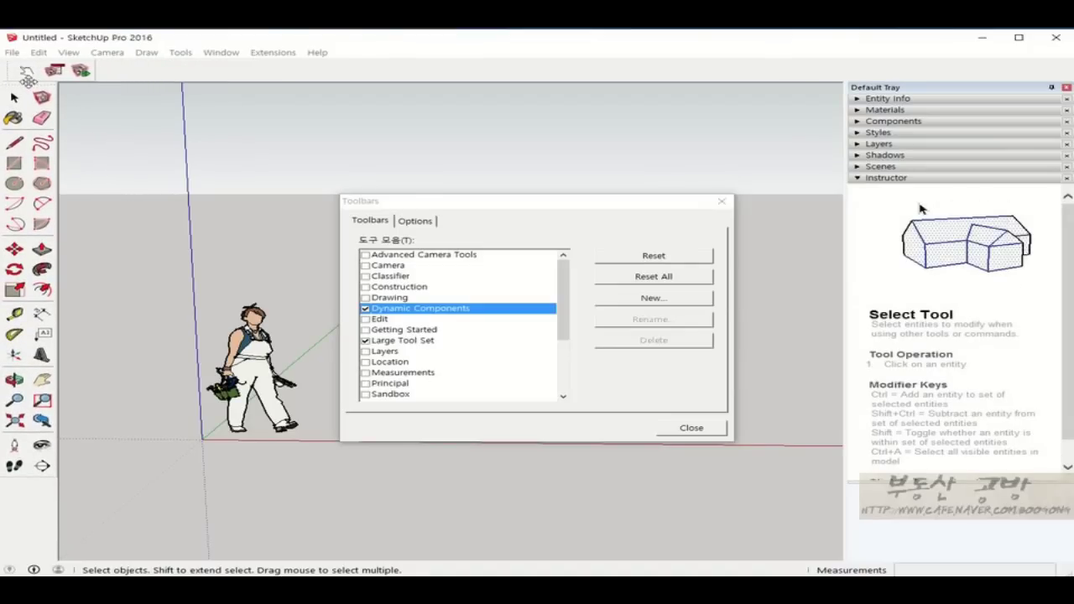
{"action": "left_click", "coordinate": [366, 320]}
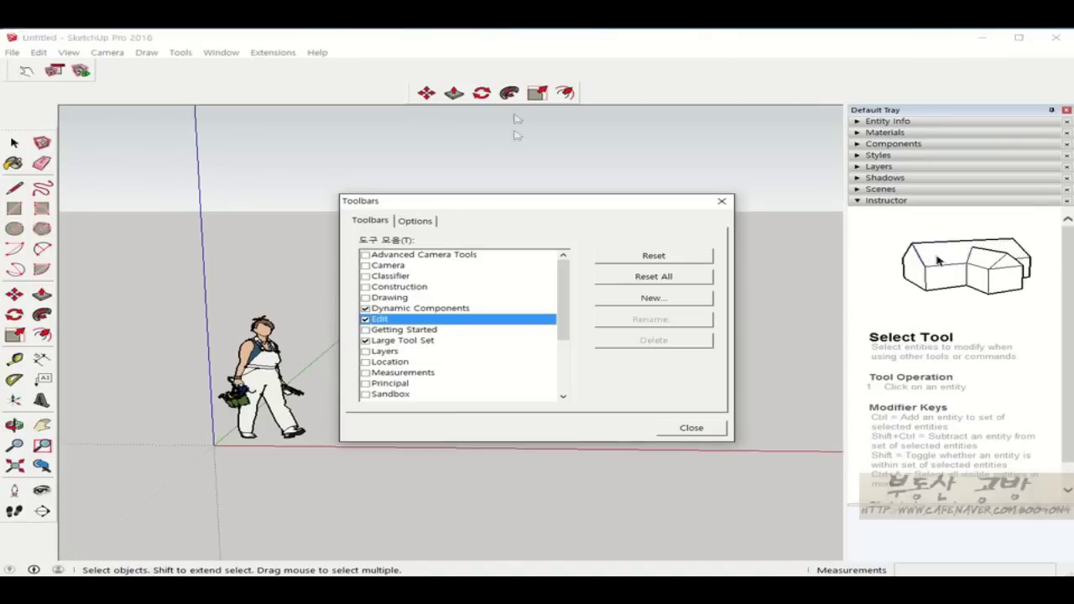
{"action": "left_click", "coordinate": [365, 319]}
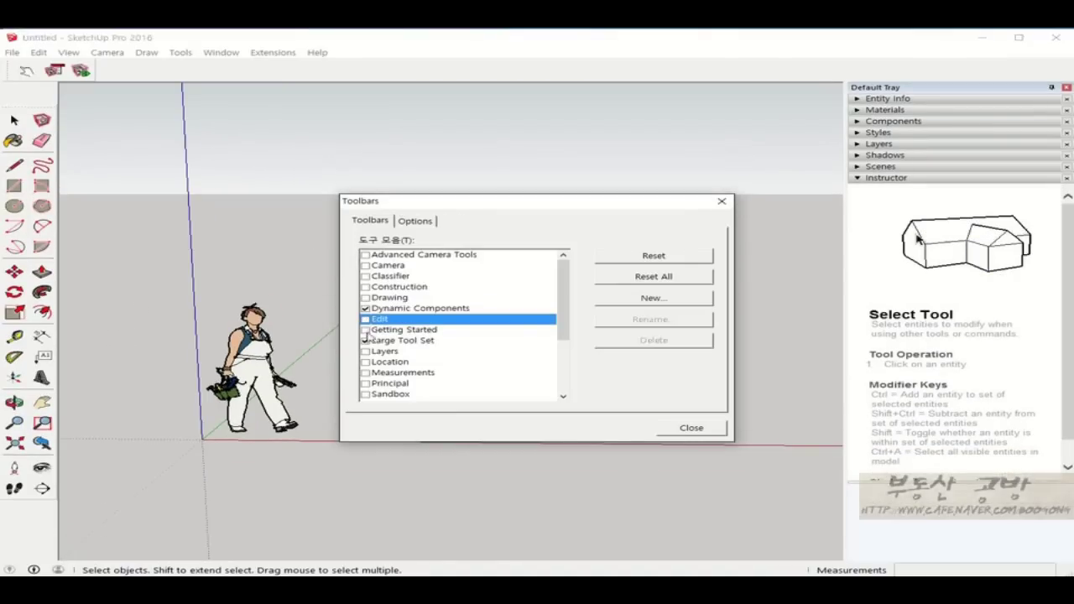
Step: Show the Layers toolbar and dock it directly beside the Dynamic Components toolbar
{"action": "scroll", "coordinate": [483, 325], "scroll_direction": "down", "scroll_amount": 3}
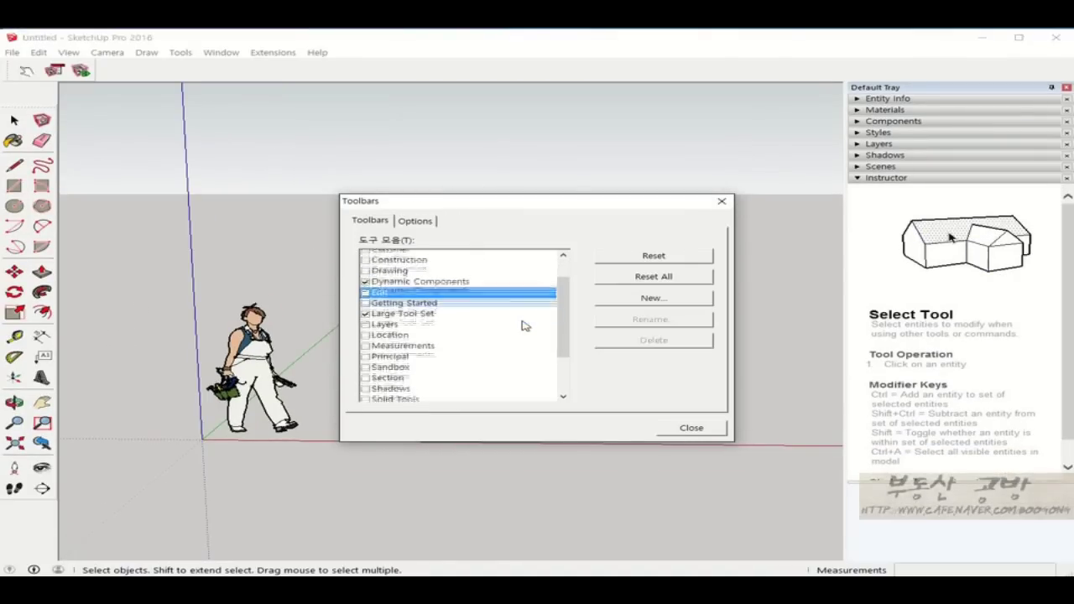
{"action": "left_click", "coordinate": [365, 287]}
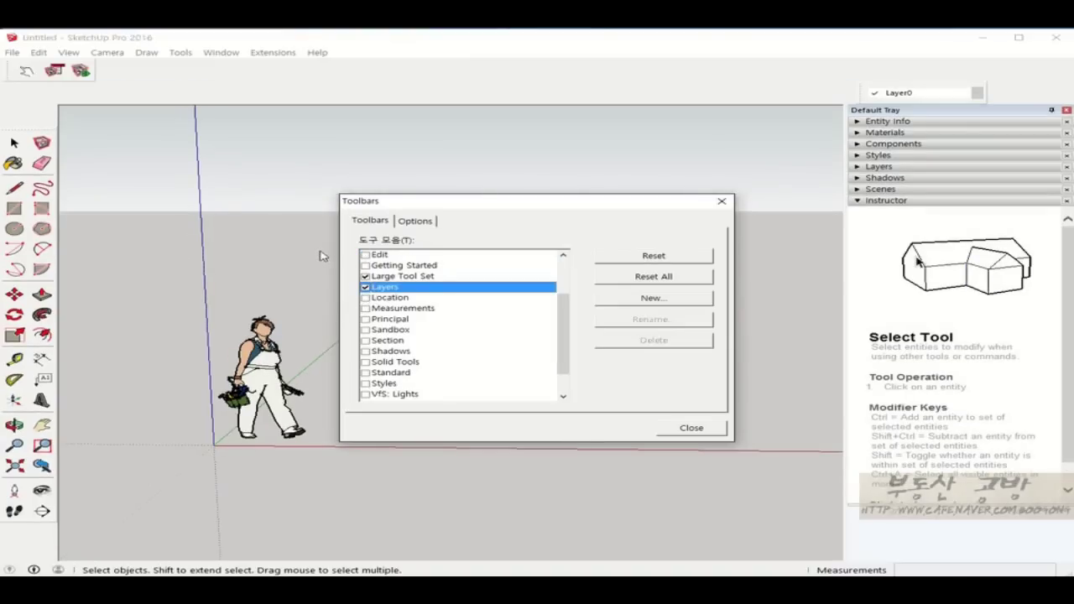
{"action": "left_click_drag", "start_coordinate": [865, 94], "coordinate": [95, 71]}
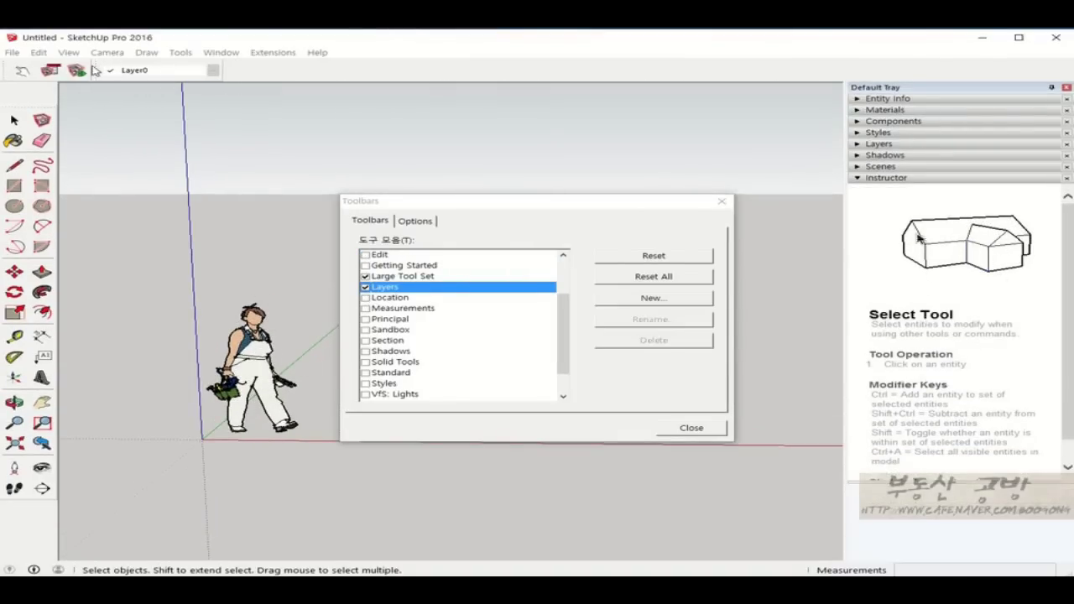
Step: Preview the Location, Measurements and Principal toolbars one at a time, hiding each again
{"action": "left_click", "coordinate": [365, 298]}
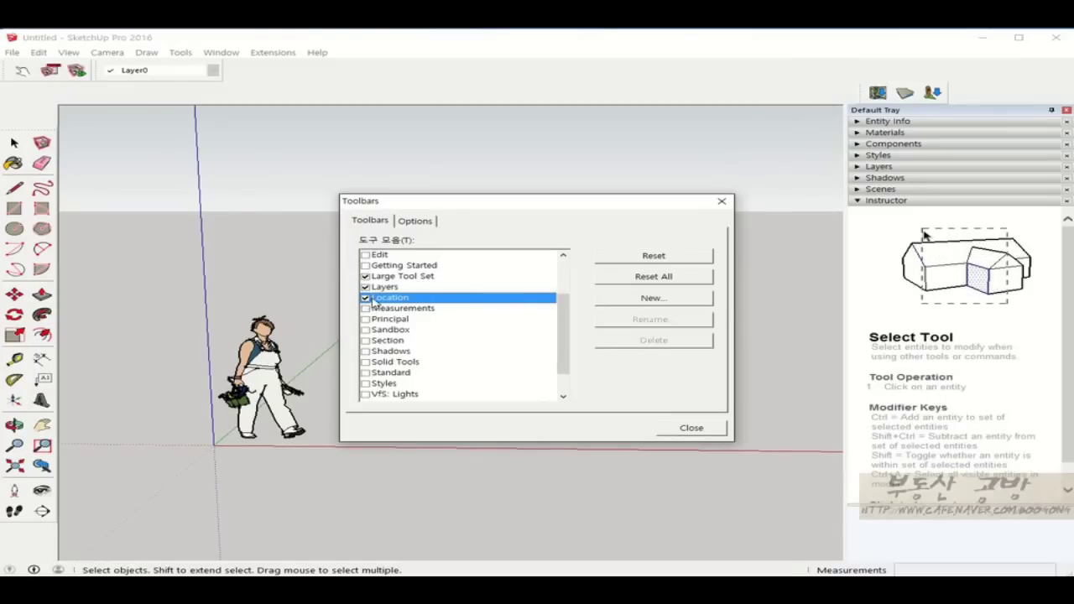
{"action": "left_click", "coordinate": [366, 299]}
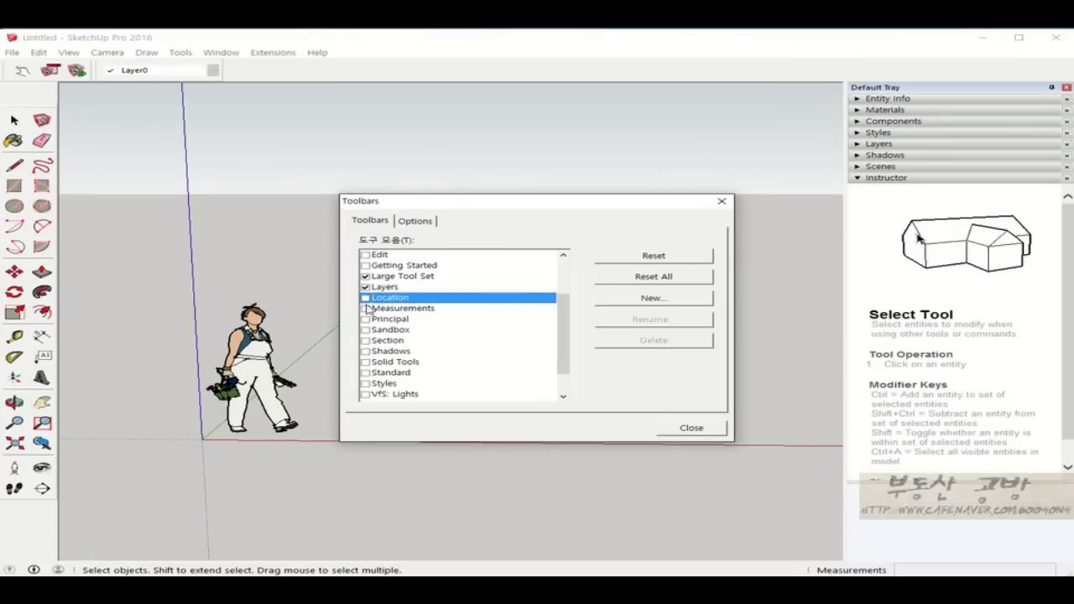
{"action": "left_click", "coordinate": [366, 308]}
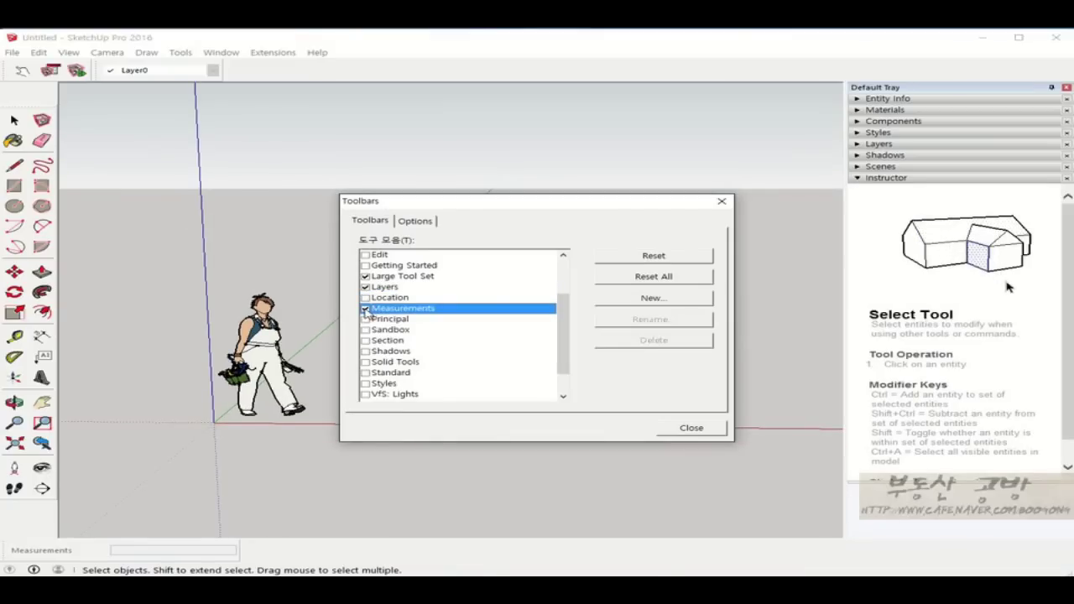
{"action": "left_click", "coordinate": [366, 309]}
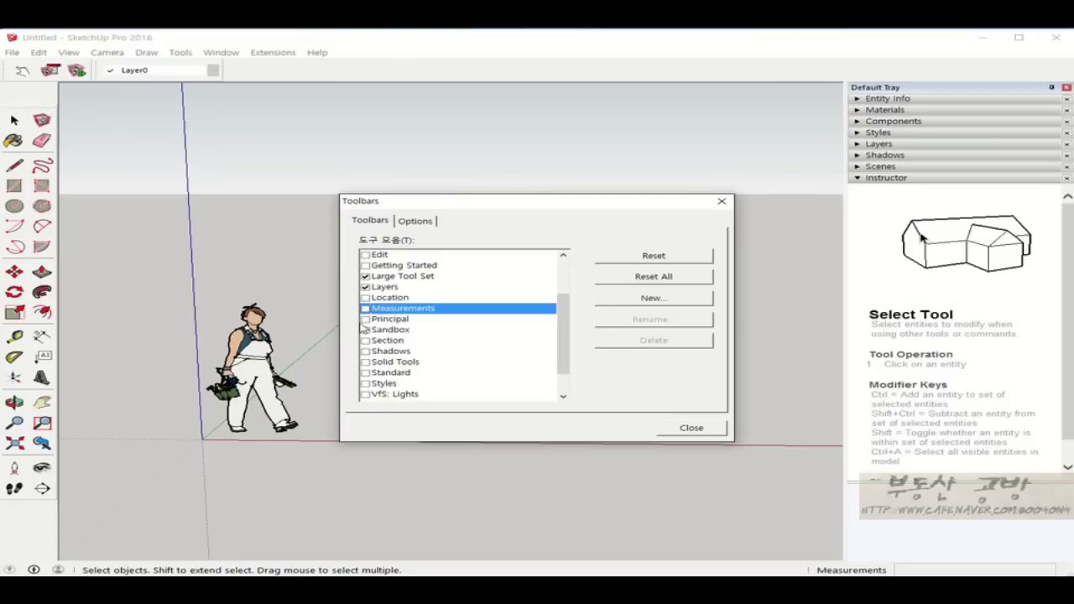
{"action": "left_click", "coordinate": [366, 320]}
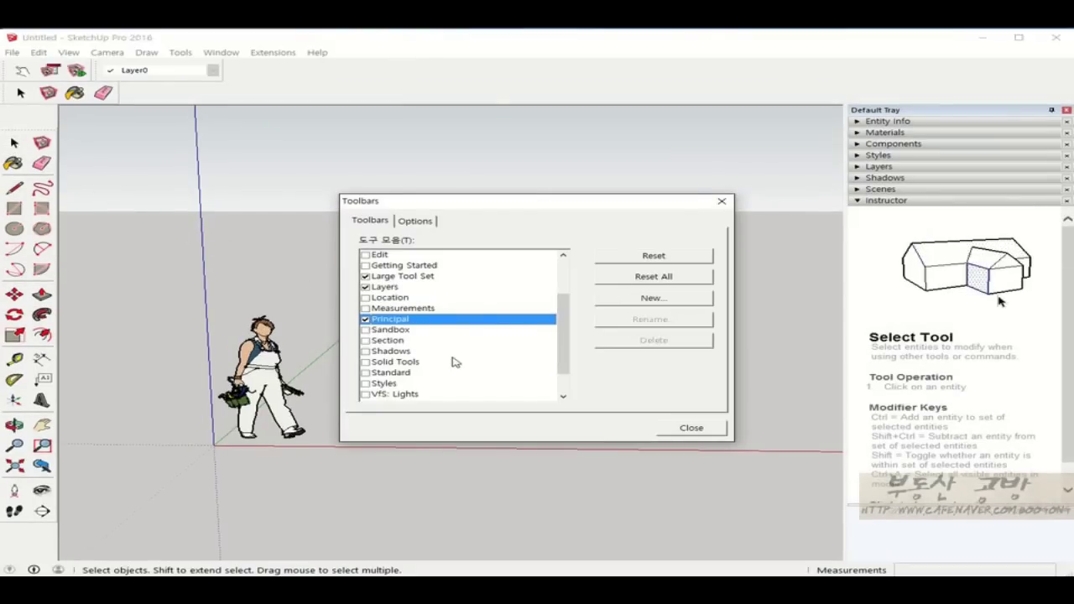
{"action": "left_click", "coordinate": [366, 320]}
Step: Show the Sandbox toolbar, docked in the row below the Dynamic Components toolbar, and briefly preview the Section toolbar
{"action": "left_click", "coordinate": [366, 330]}
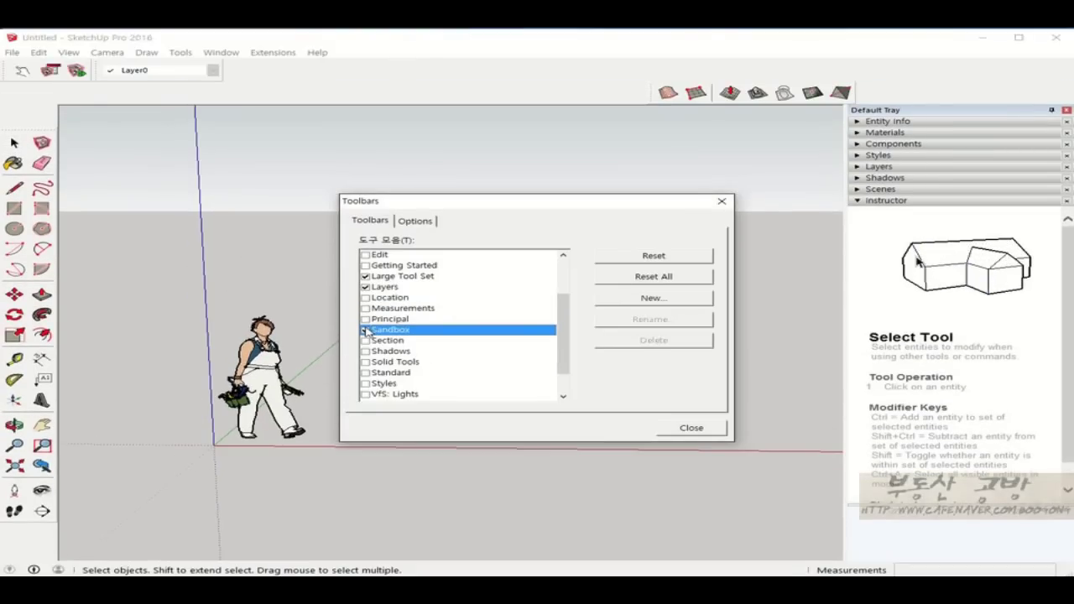
{"action": "left_click", "coordinate": [655, 96]}
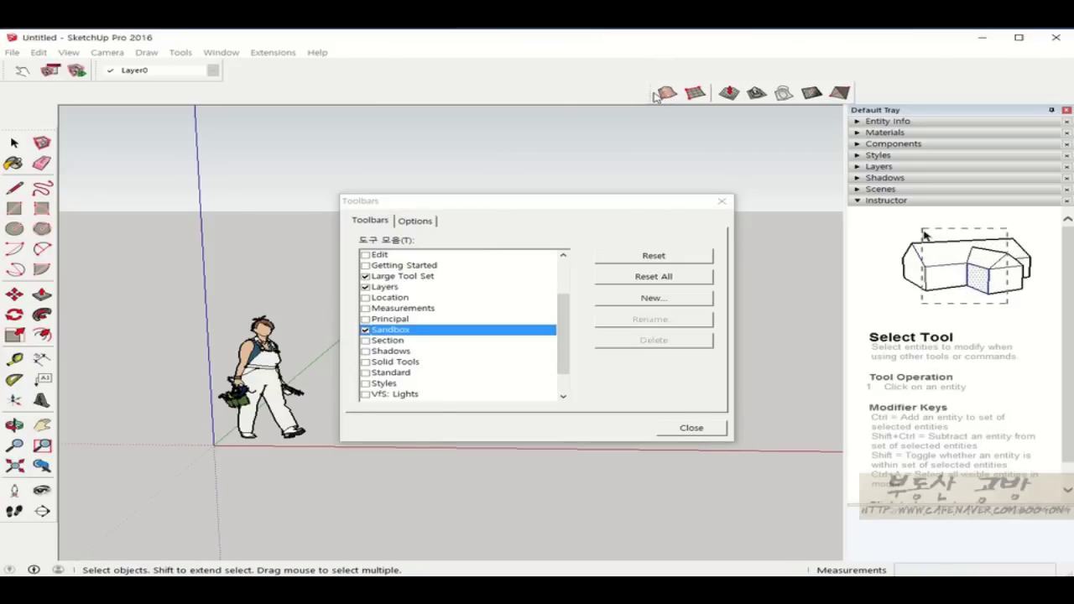
{"action": "left_click_drag", "start_coordinate": [650, 92], "coordinate": [12, 94]}
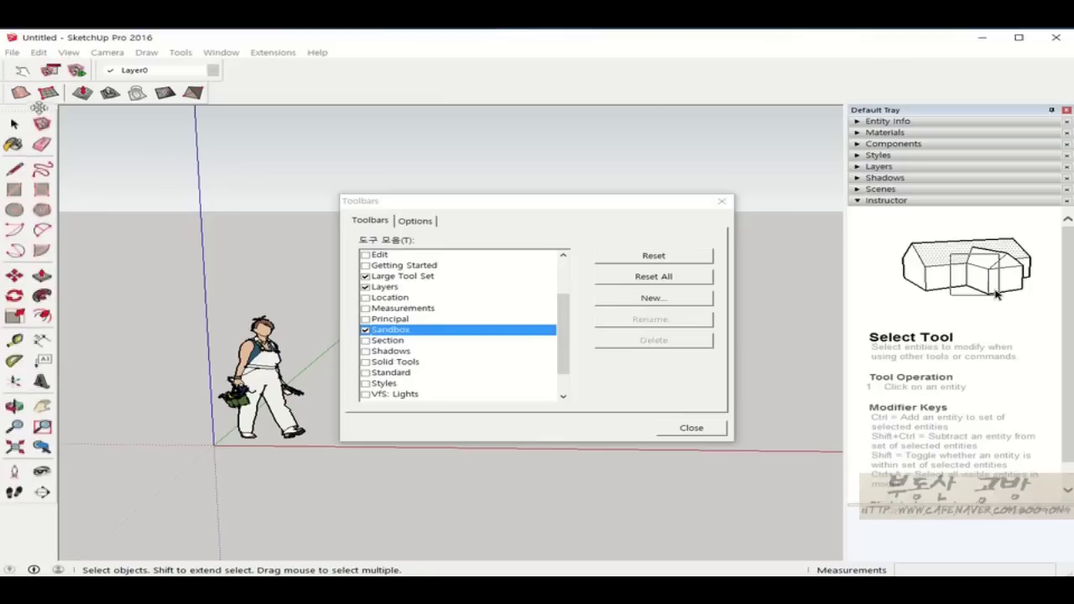
{"action": "left_click", "coordinate": [367, 340]}
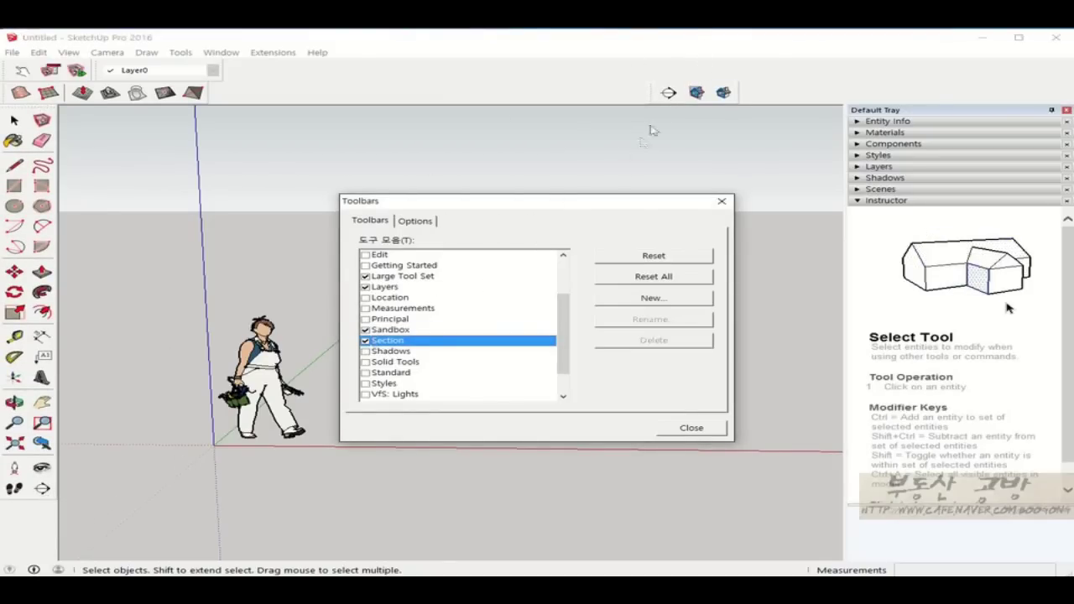
{"action": "left_click", "coordinate": [366, 340]}
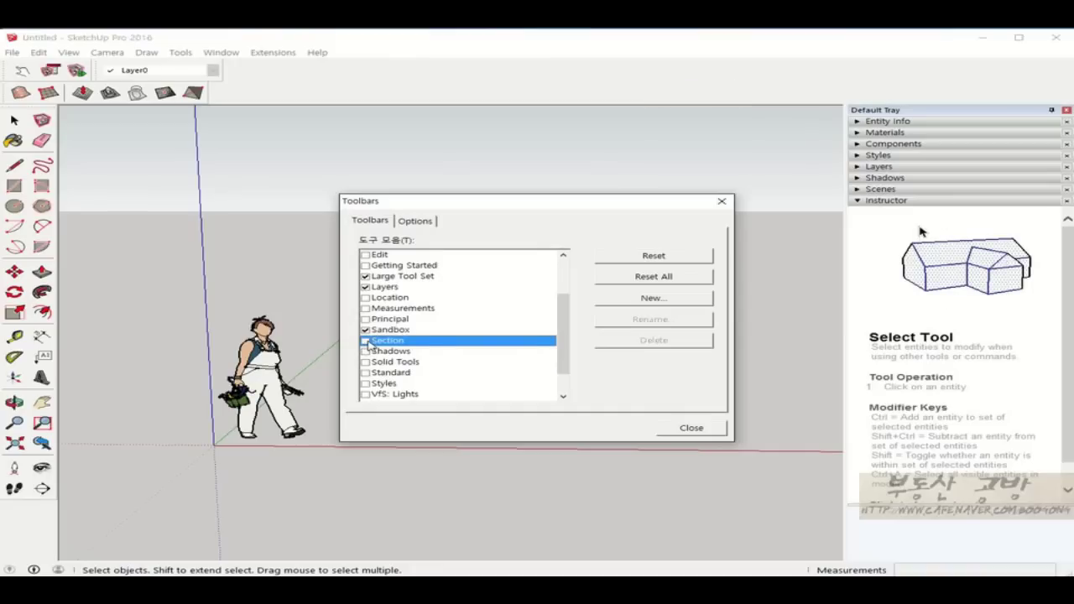
Step: Show the Shadows and Solid Tools toolbars, docked one after the other in the row beside the Sandbox toolbar
{"action": "left_click", "coordinate": [366, 351]}
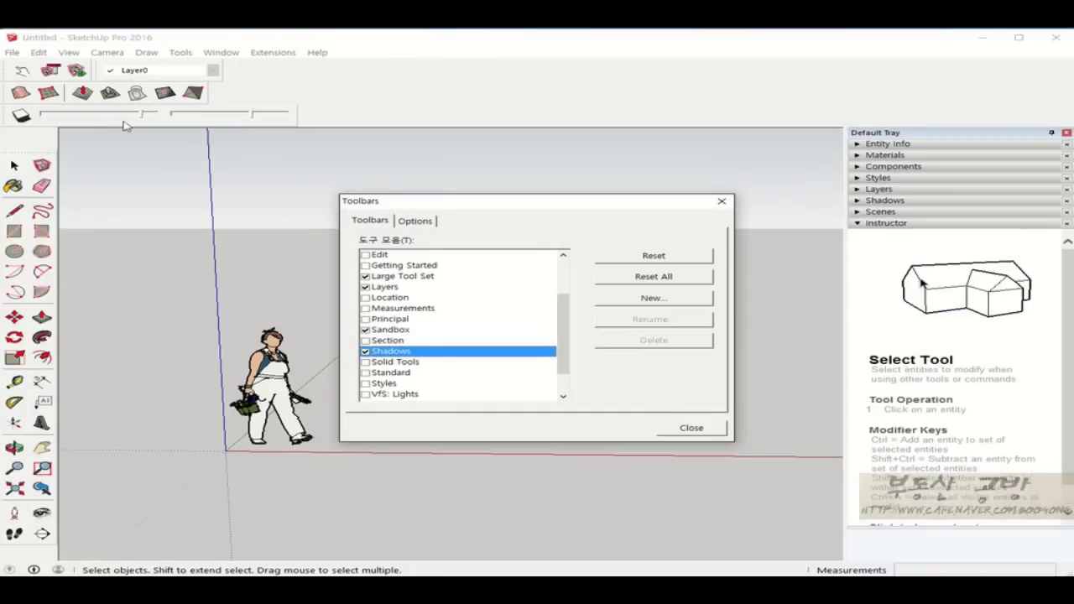
{"action": "left_click_drag", "start_coordinate": [9, 118], "coordinate": [222, 86]}
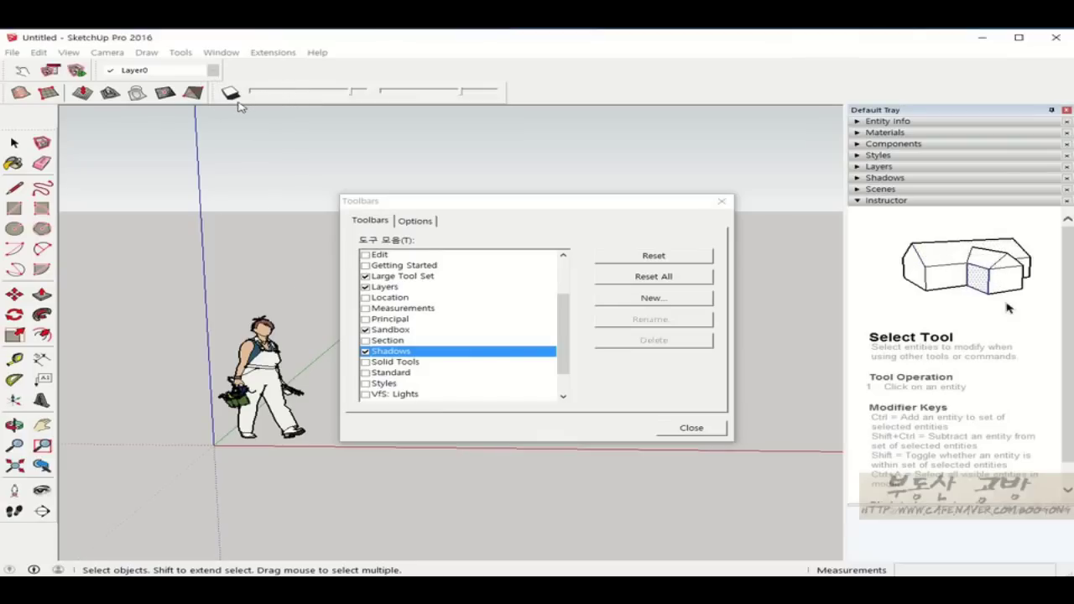
{"action": "left_click", "coordinate": [365, 361]}
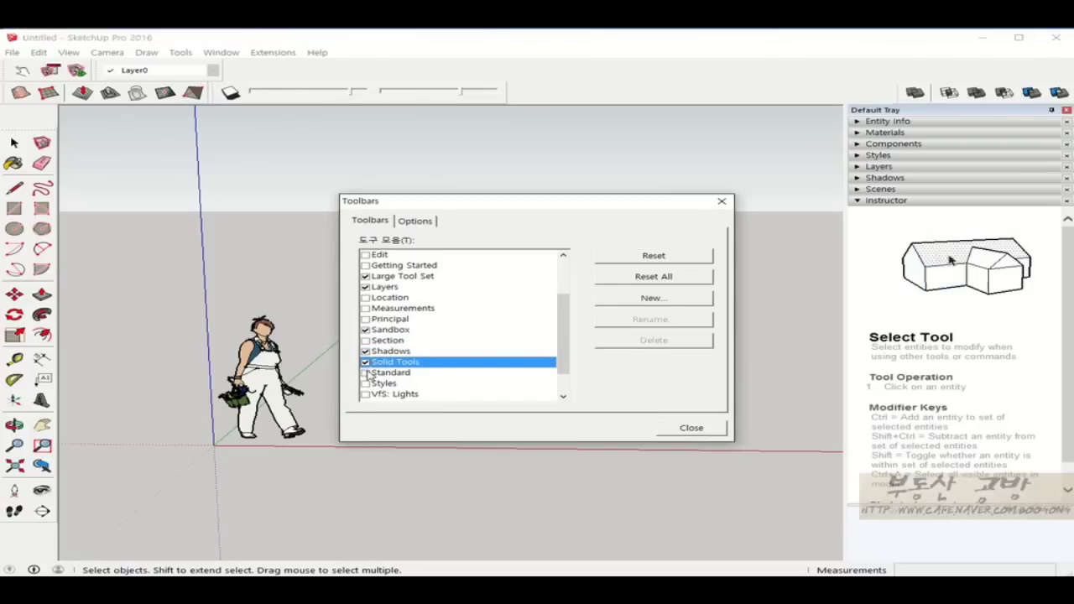
{"action": "left_click_drag", "start_coordinate": [895, 101], "coordinate": [509, 94]}
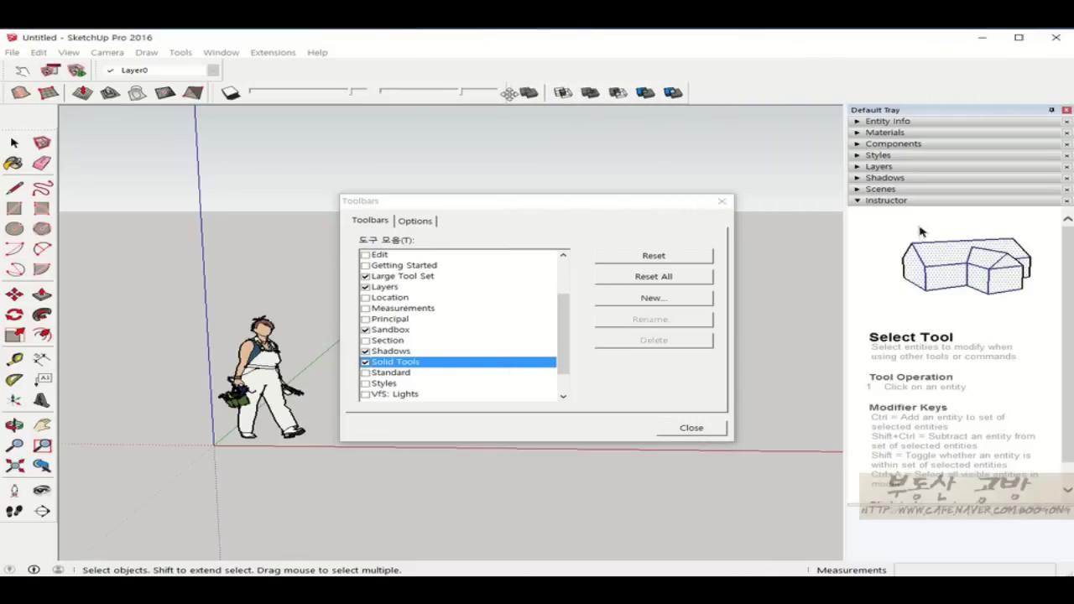
{"action": "left_click", "coordinate": [373, 363]}
Step: Show the Standard toolbar docked beside the Layers toolbar, and the Styles toolbar at the start of the row below the Sandbox toolbar
{"action": "left_click", "coordinate": [366, 372]}
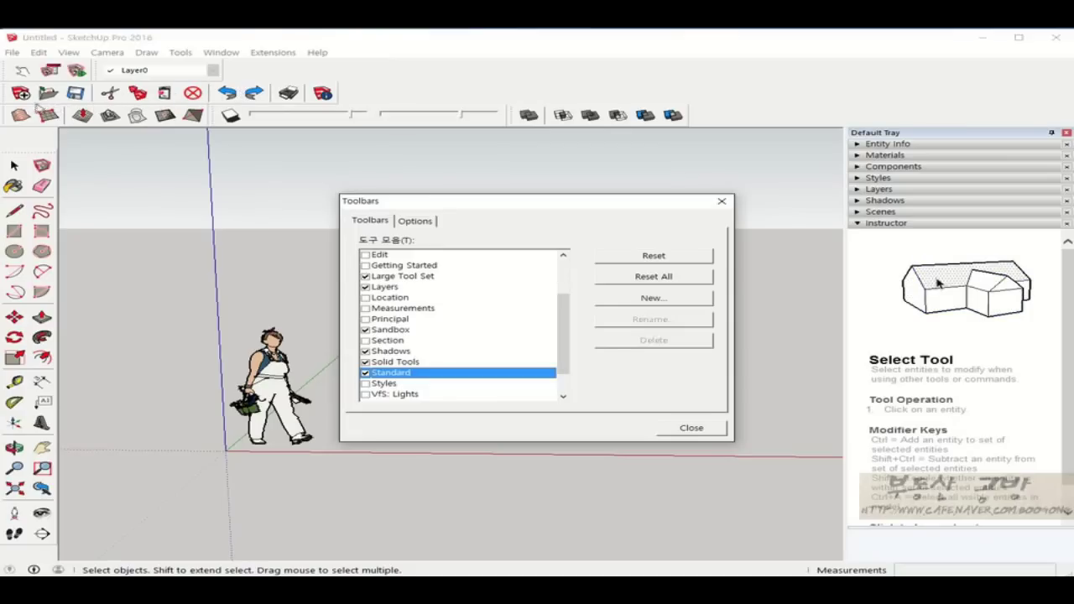
{"action": "left_click", "coordinate": [10, 99]}
{"action": "left_click_drag", "start_coordinate": [7, 71], "coordinate": [5, 70]}
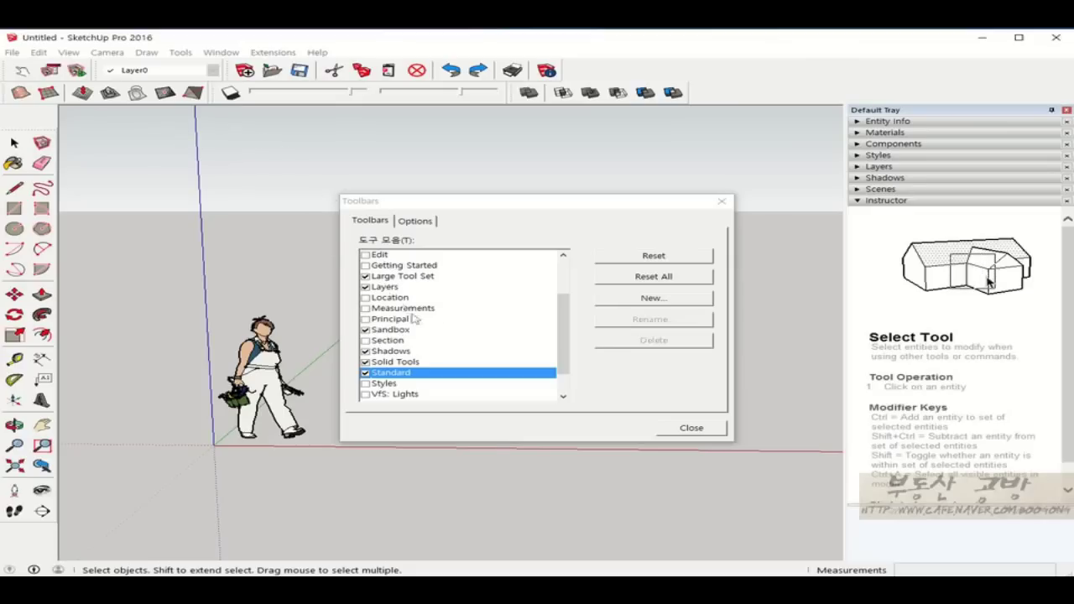
{"action": "left_click", "coordinate": [365, 383]}
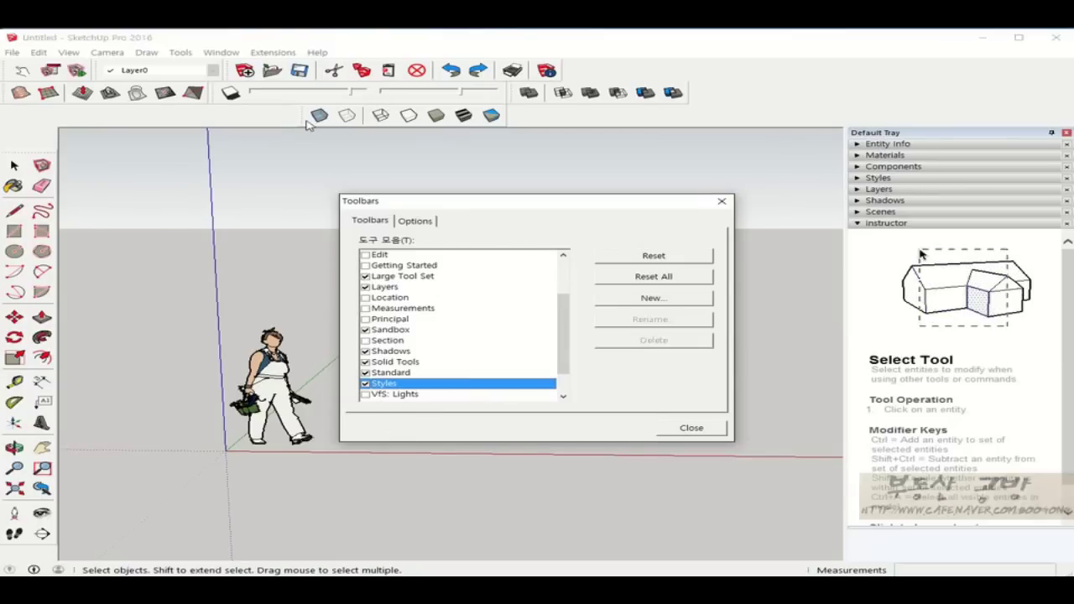
{"action": "left_click_drag", "start_coordinate": [302, 118], "coordinate": [4, 119]}
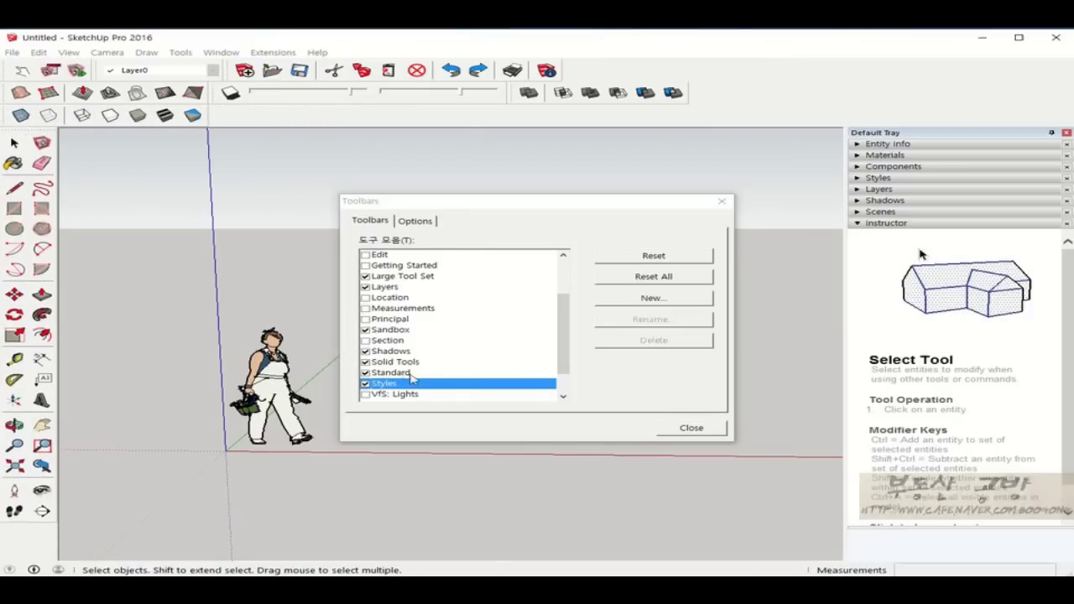
Step: Show the VfS: Lights and VfS: Main Toolbar toolbars above the drawing area
{"action": "scroll", "coordinate": [467, 358], "scroll_direction": "down", "scroll_amount": 1}
{"action": "scroll", "coordinate": [466, 359], "scroll_direction": "down", "scroll_amount": 1}
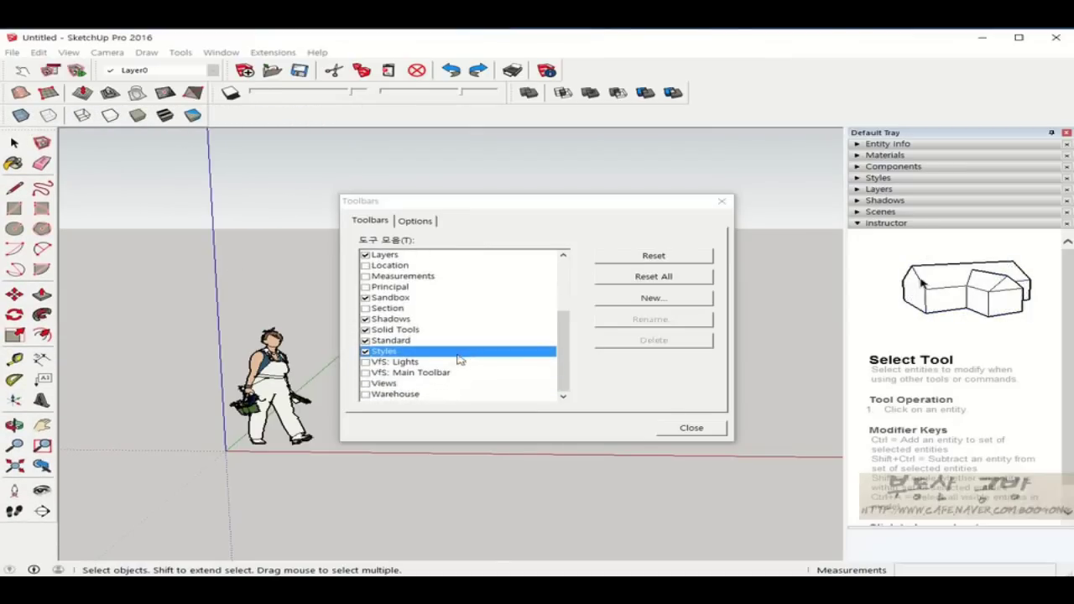
{"action": "left_click", "coordinate": [365, 361]}
{"action": "left_click", "coordinate": [365, 372]}
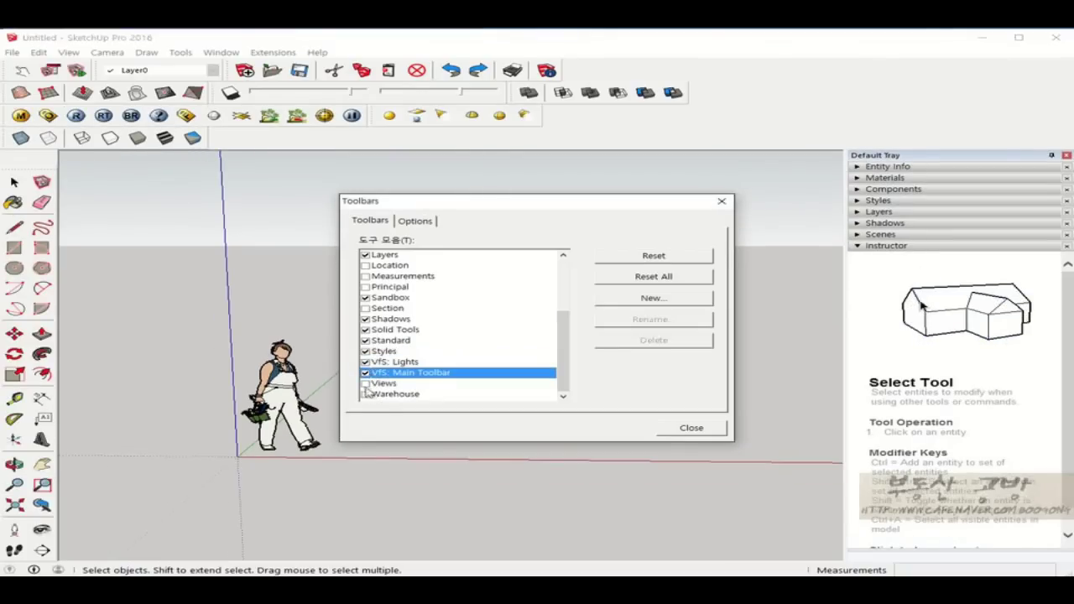
Step: Briefly preview the Views toolbar, hide it again, and leave the Warehouse toolbar hidden
{"action": "left_click", "coordinate": [365, 384]}
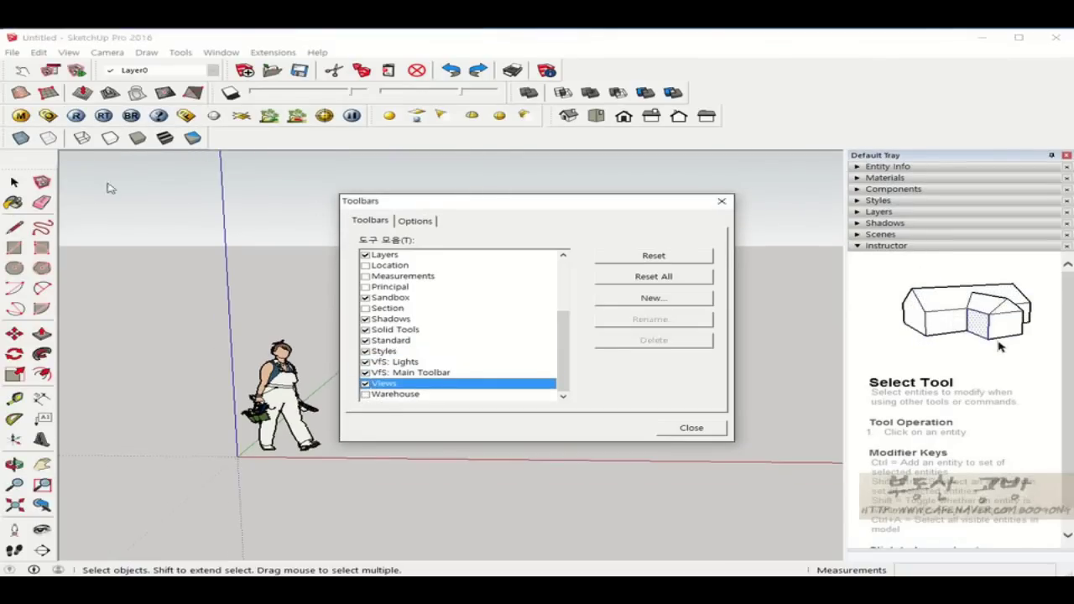
{"action": "left_click", "coordinate": [81, 57]}
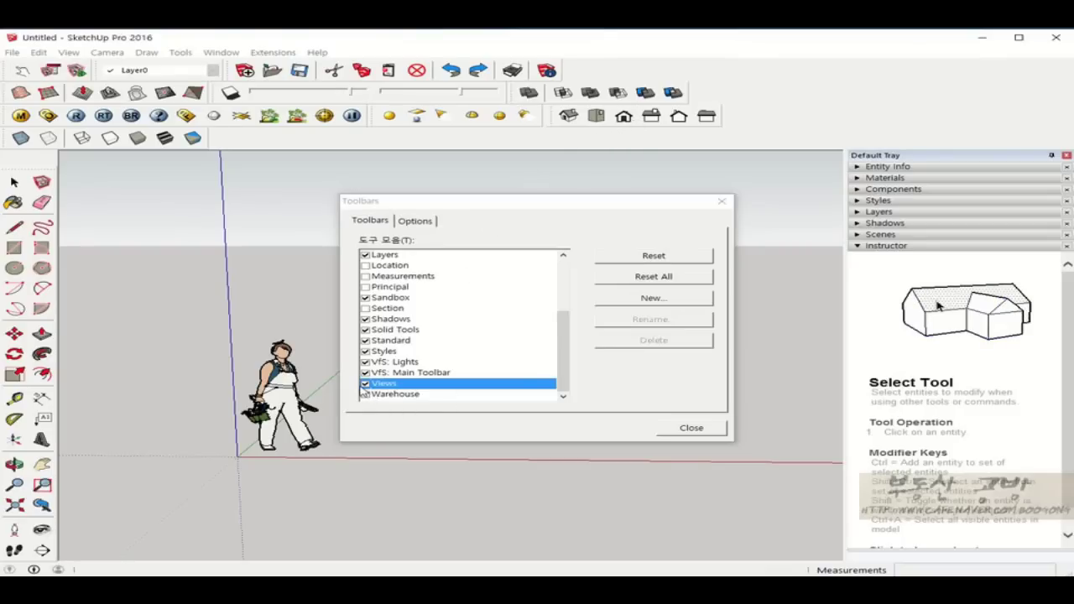
{"action": "left_click", "coordinate": [365, 383]}
{"action": "left_click", "coordinate": [366, 395]}
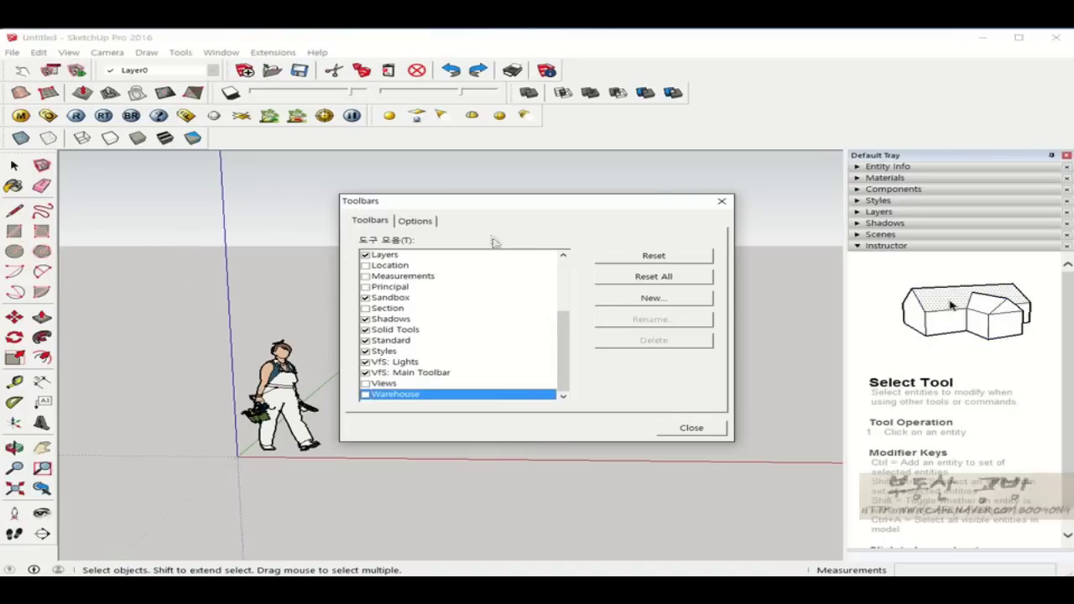
Step: Preview the toolbars with small icons, turn Large Icons back on, and close the toolbar settings
{"action": "left_click", "coordinate": [424, 223]}
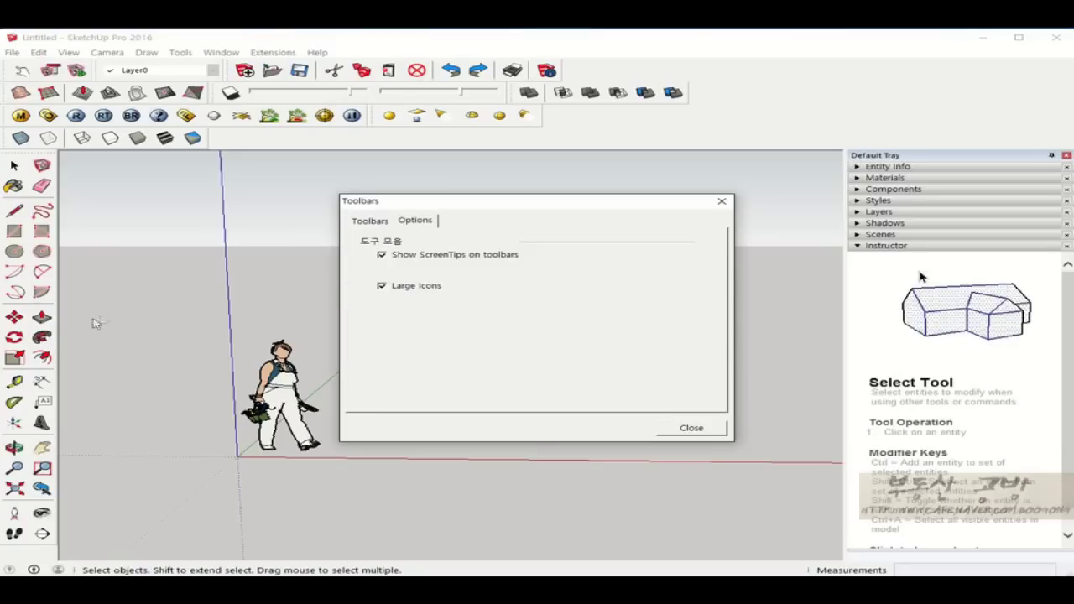
{"action": "left_click", "coordinate": [382, 287]}
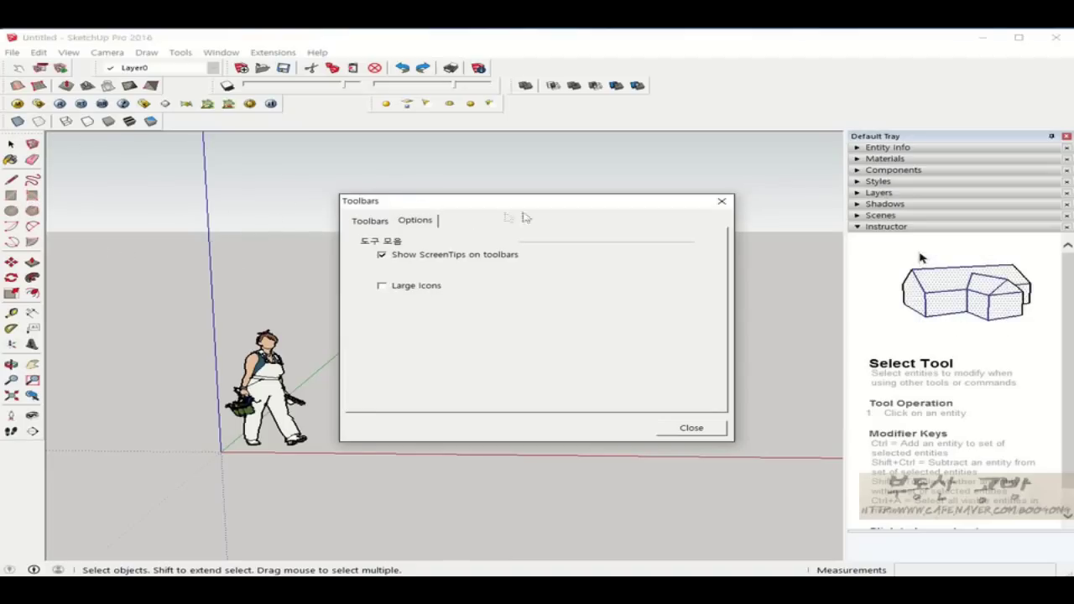
{"action": "left_click", "coordinate": [383, 287]}
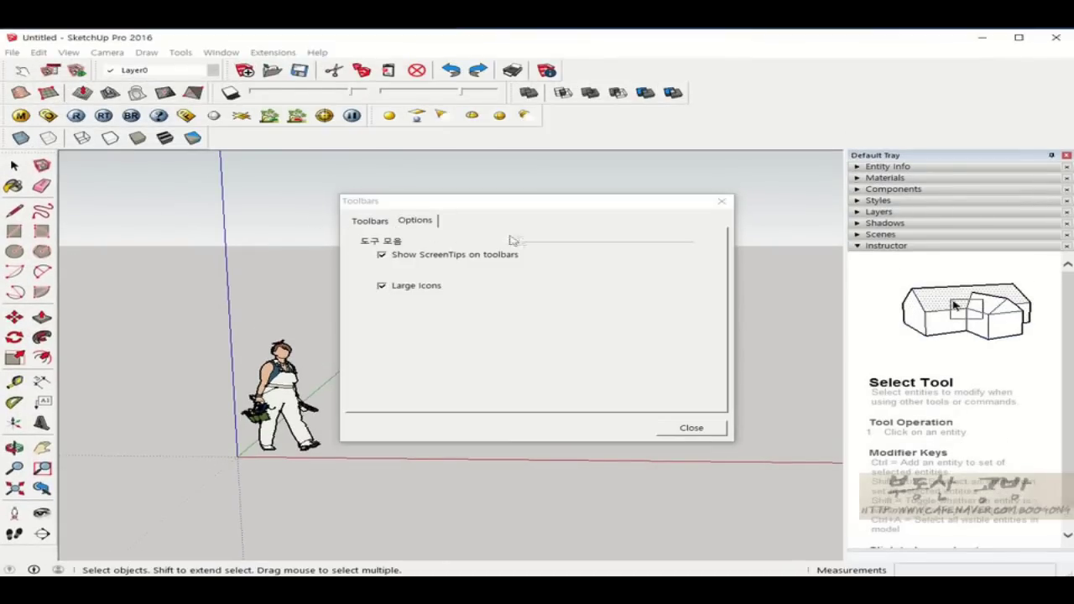
{"action": "left_click", "coordinate": [691, 428]}
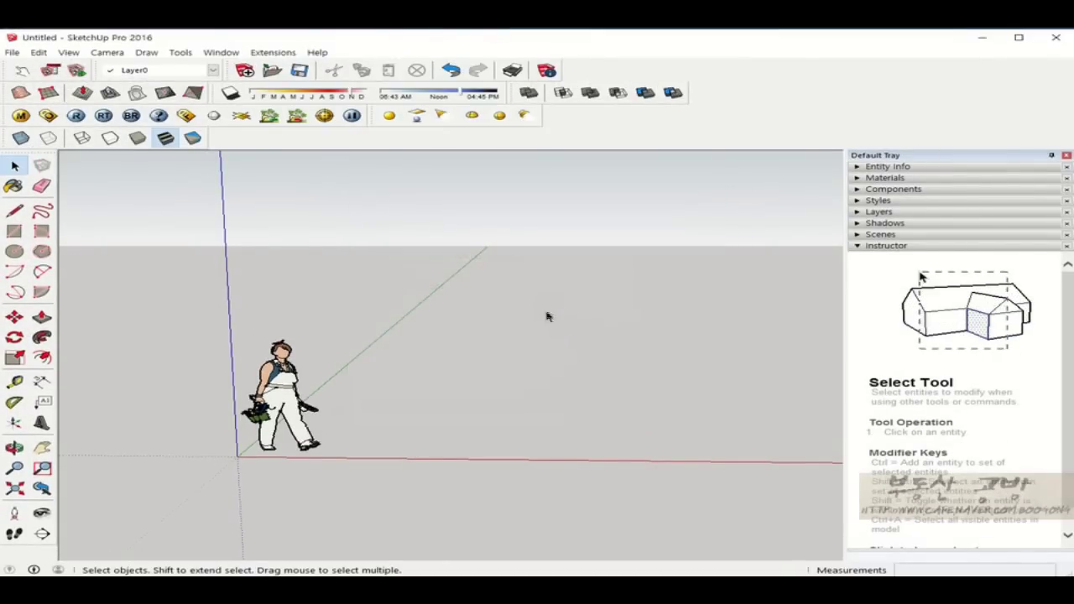